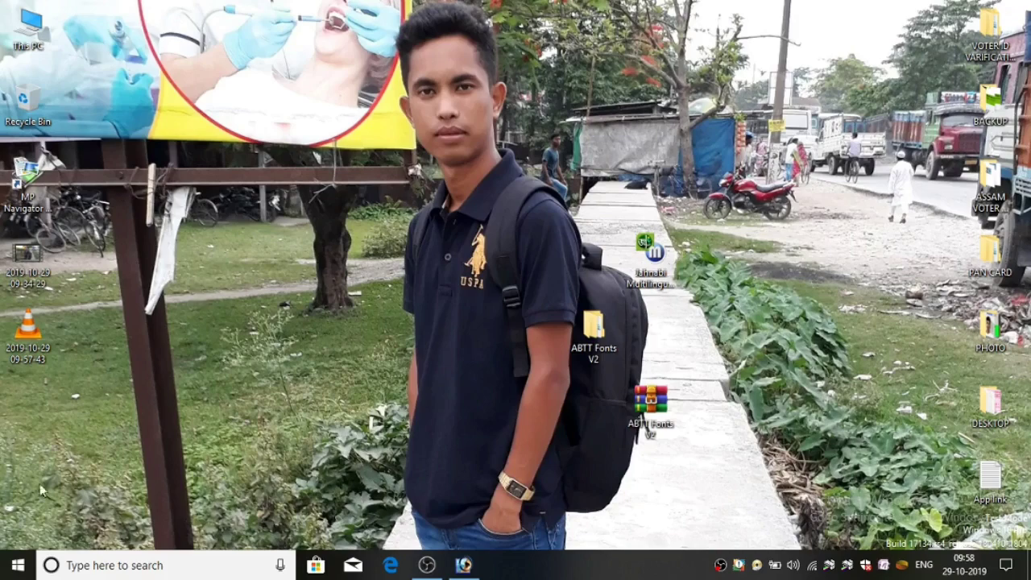
Launch Jahnabi Multilingual from the Start menu, launching it a second time.
left_click(17, 567)
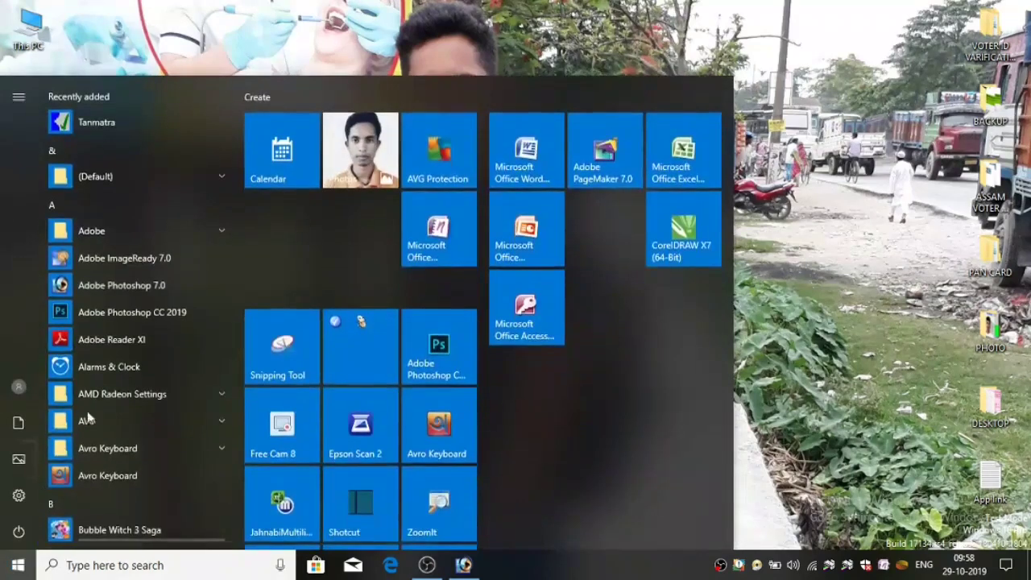
left_click(259, 507)
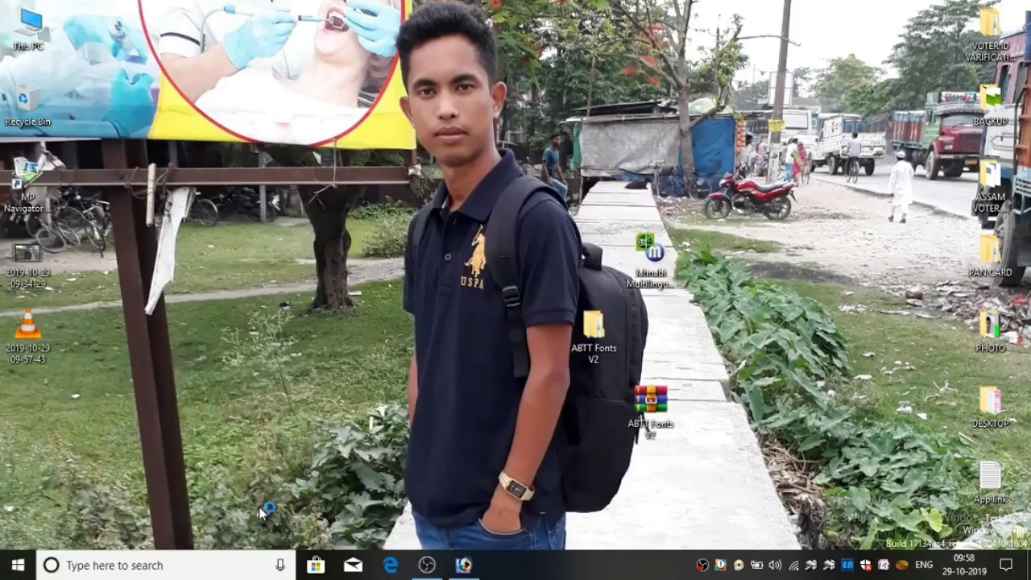
left_click(18, 565)
scroll(97, 329, "down", 3)
scroll(99, 333, "down", 1)
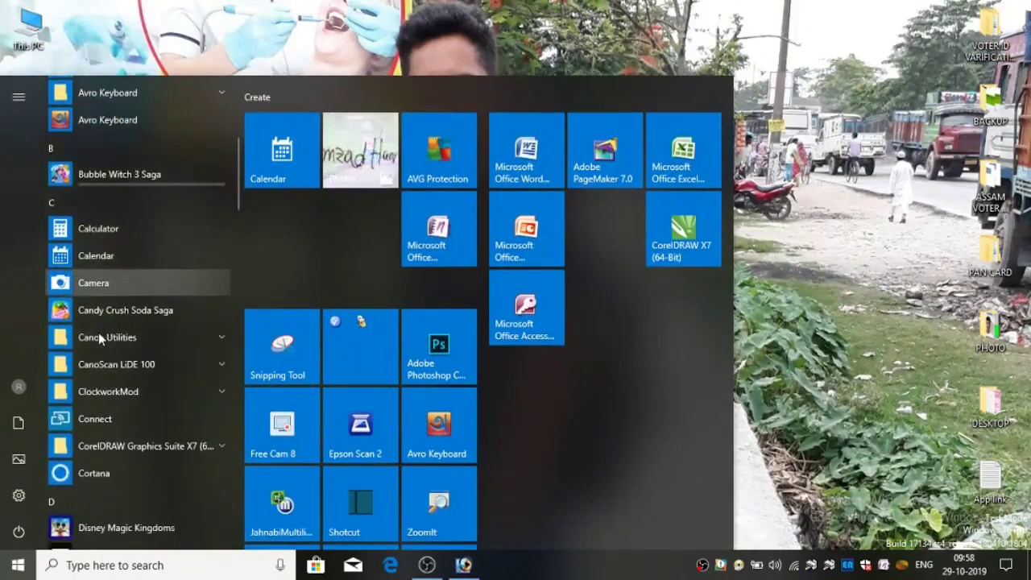
scroll(98, 333, "up", 4)
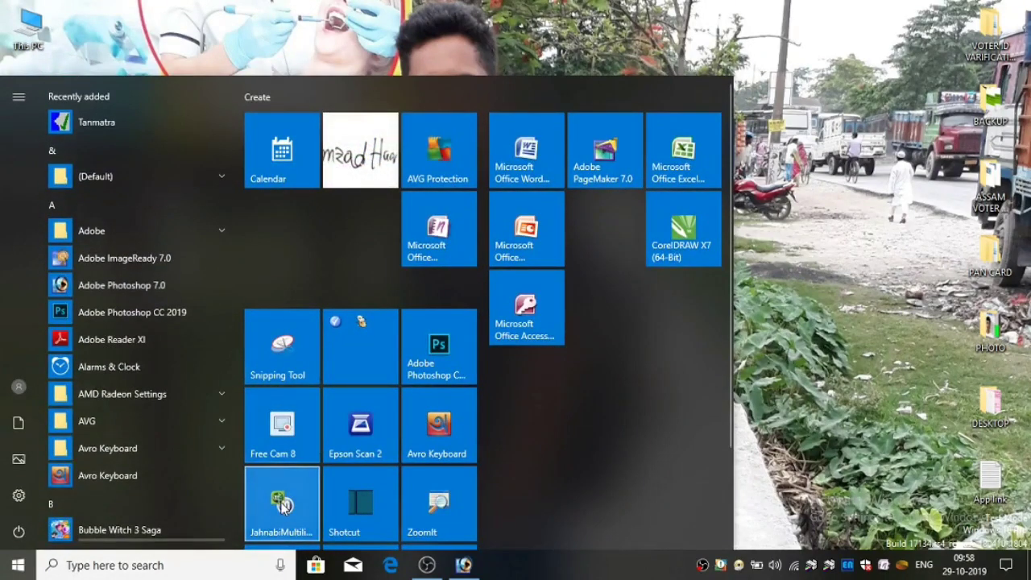
scroll(284, 507, "down", 2)
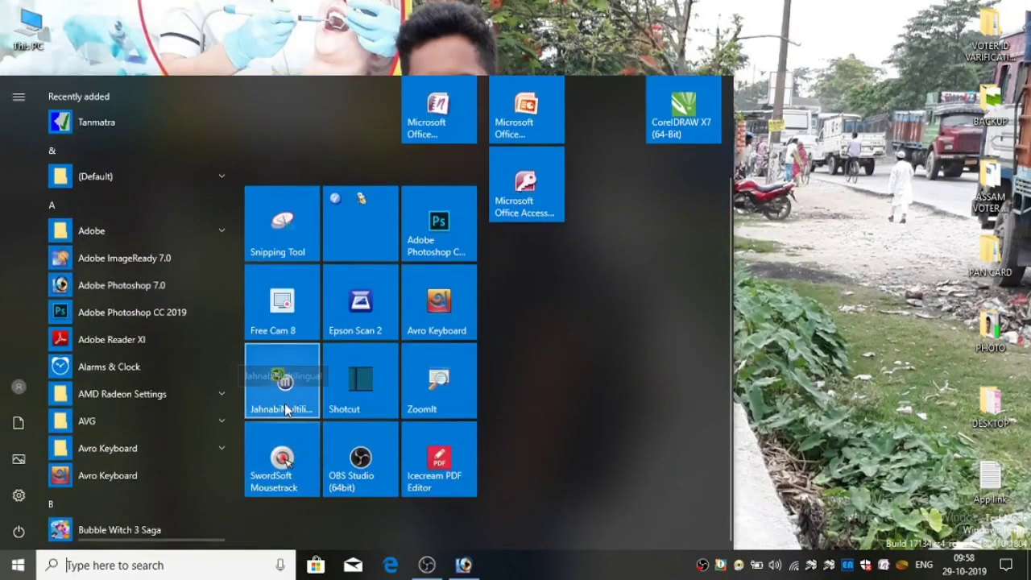
left_click(283, 387)
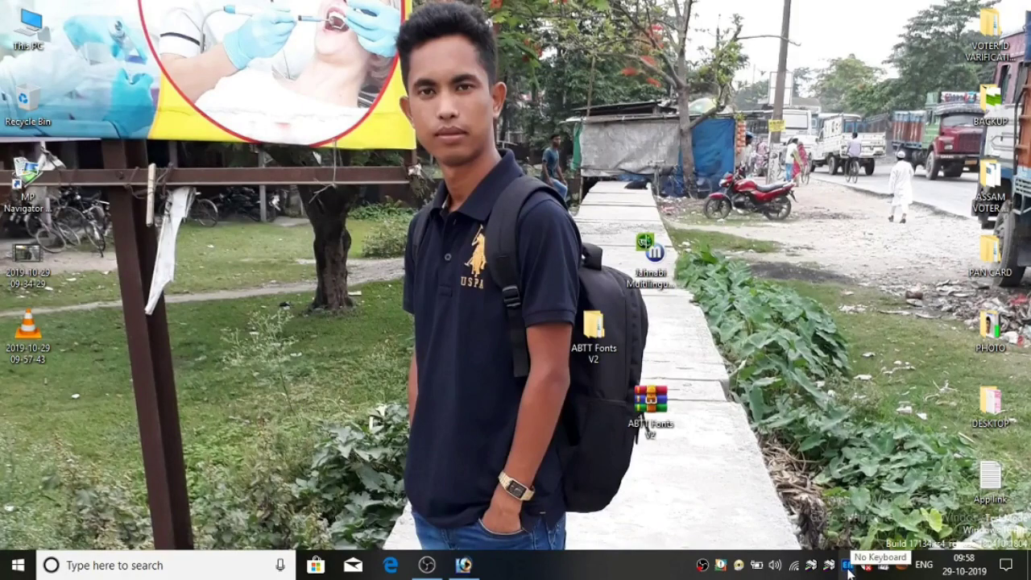
Choose the jahnabi-DIHING-ascii-ins-as keyboard layout in Jahnabi's Configurations.
left_click(848, 570)
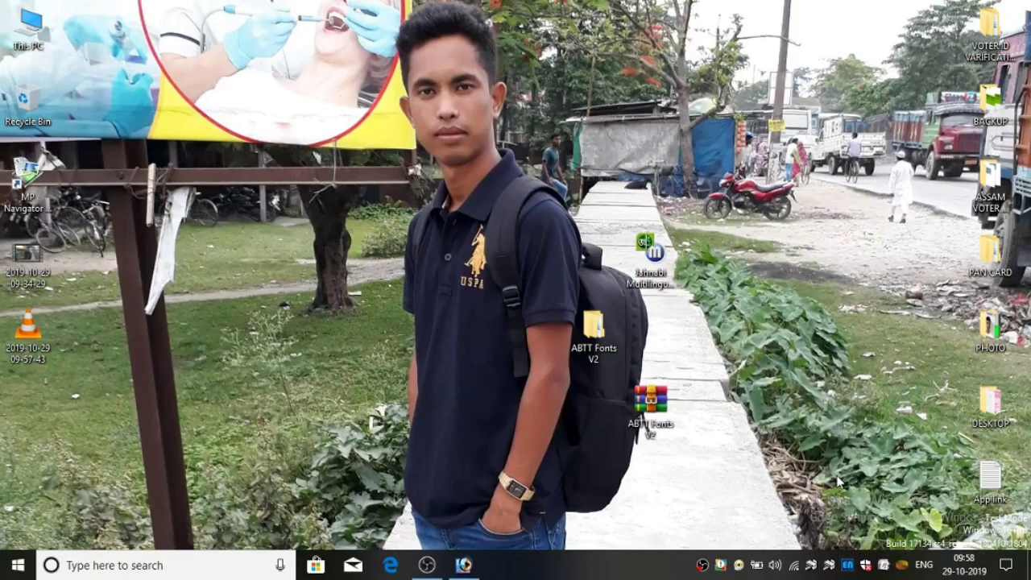
right_click(848, 568)
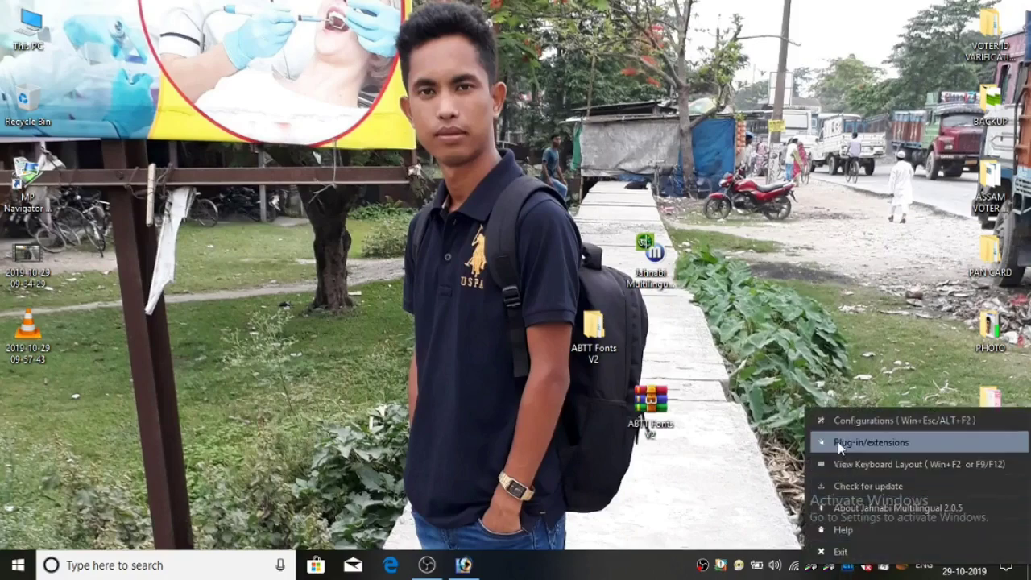
left_click(881, 420)
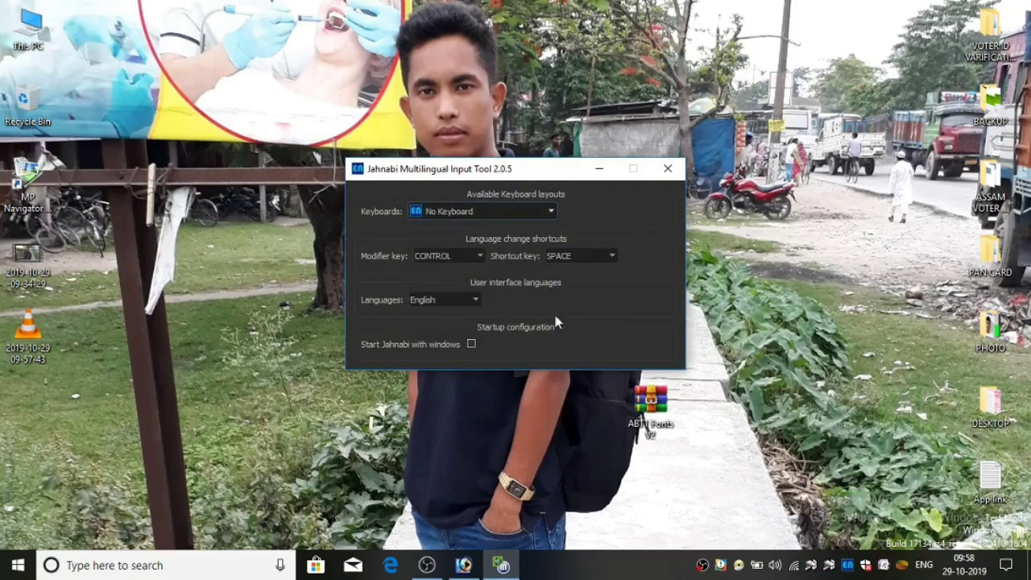
left_click(482, 213)
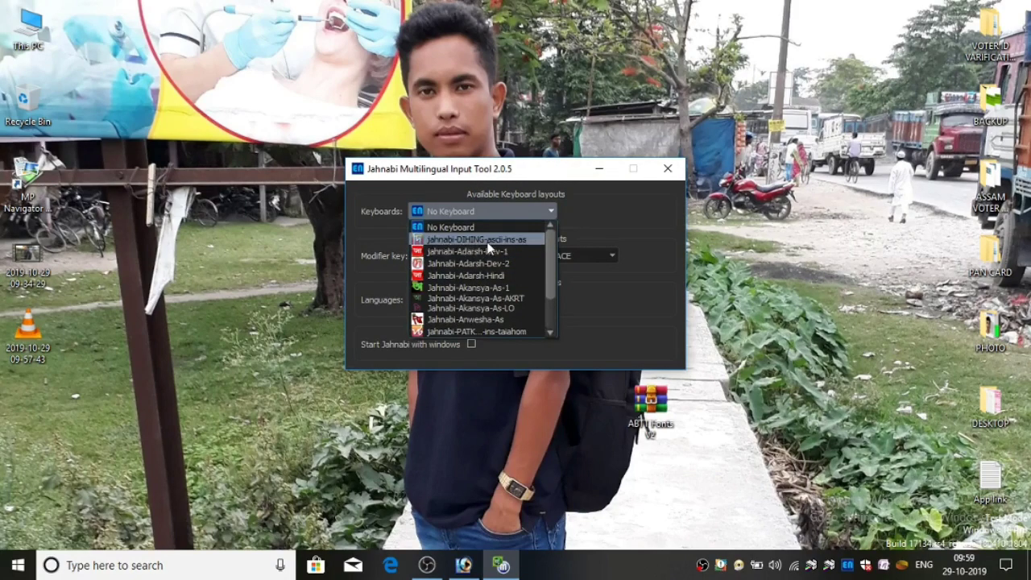
left_click(488, 240)
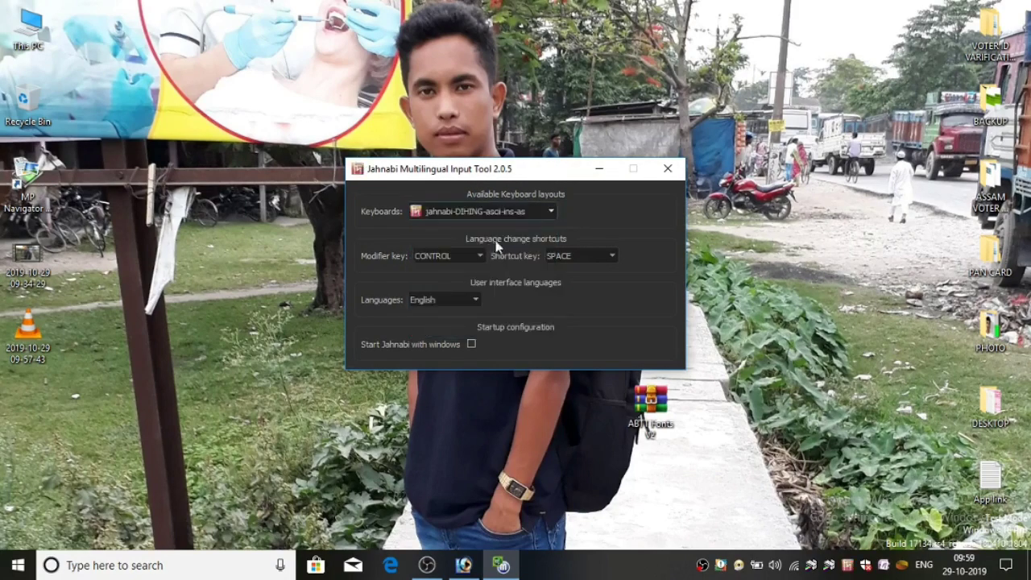
left_click(668, 169)
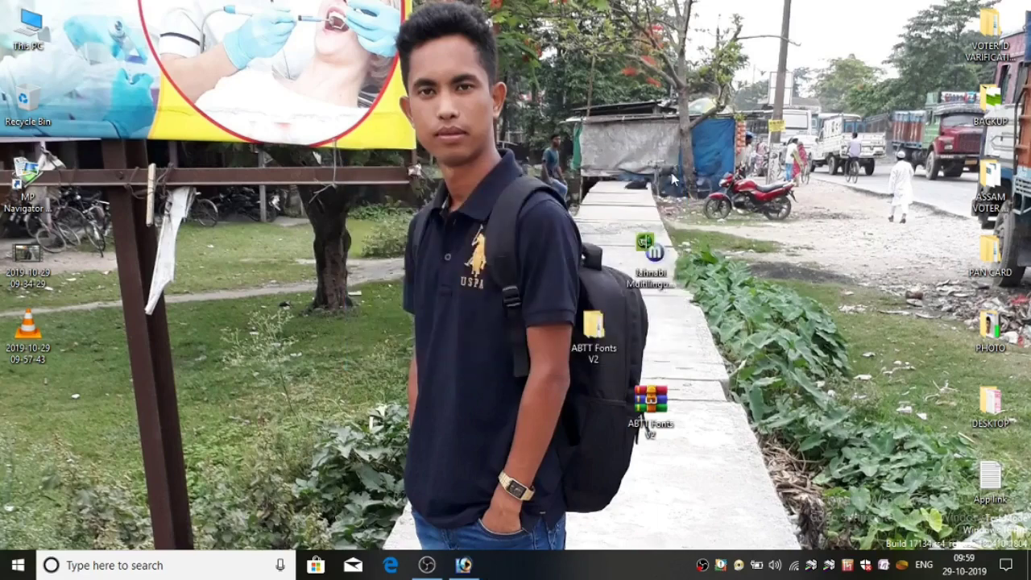
Exit Jahnabi Multilingual and relaunch it so the new layout takes effect.
right_click(810, 565)
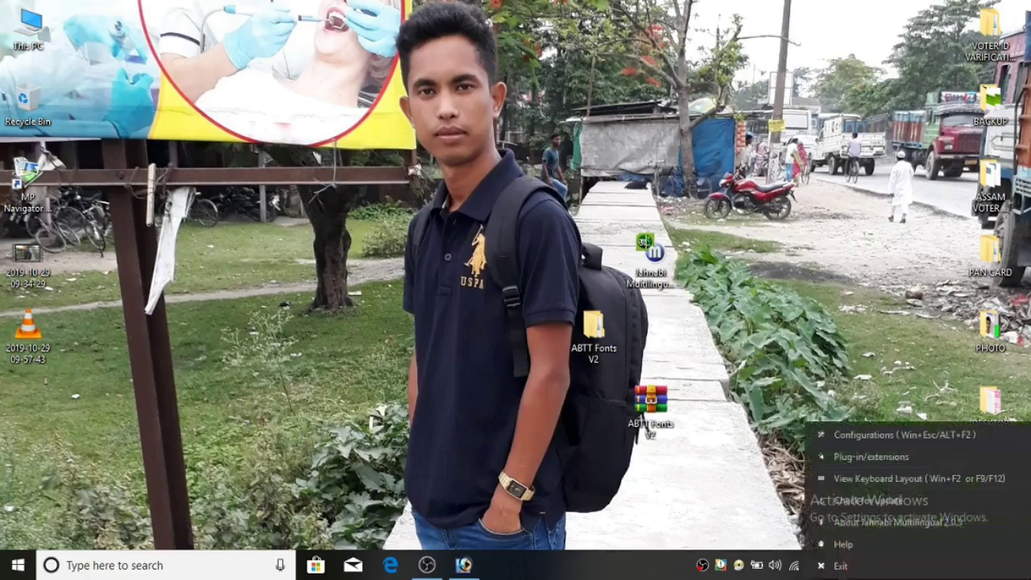
left_click(843, 566)
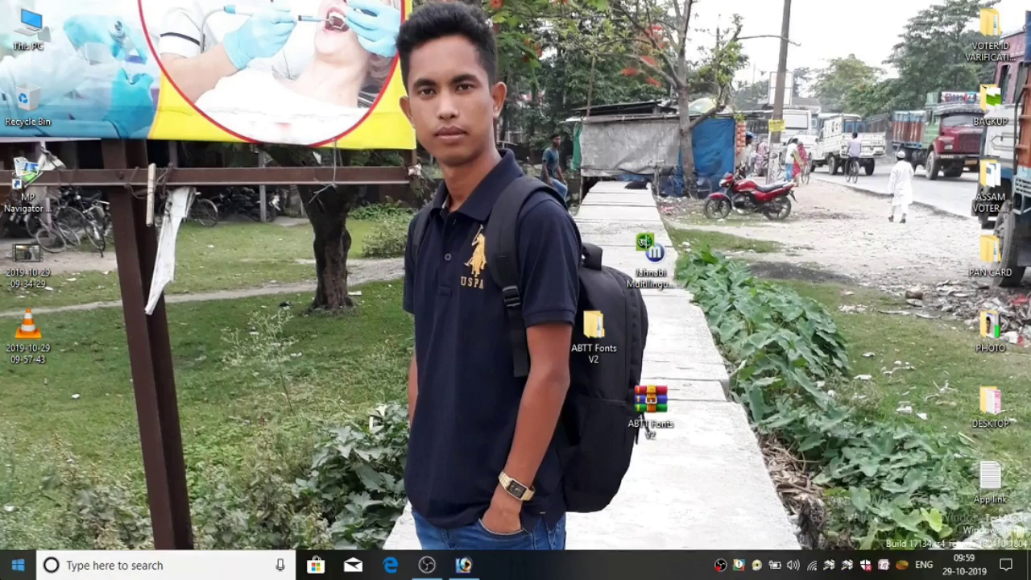
left_click(18, 565)
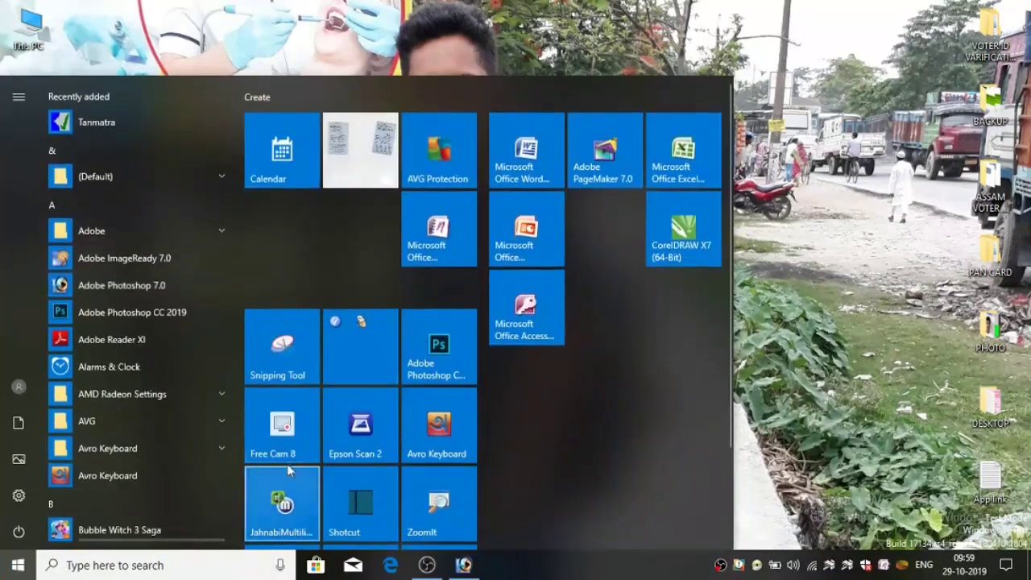
left_click(295, 509)
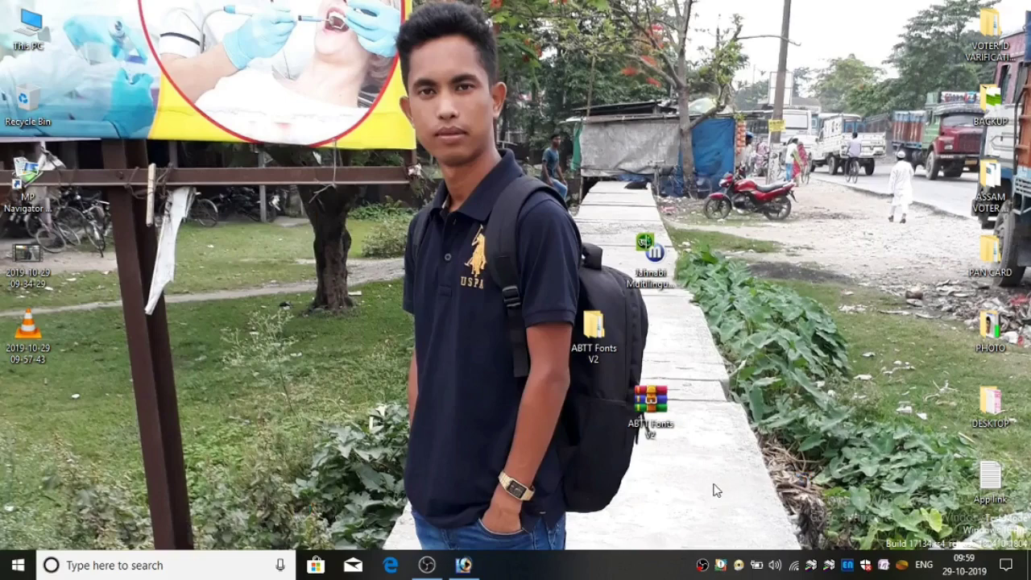
Bring the Untitled-4.psd ID card document forward in Photoshop.
left_click(474, 565)
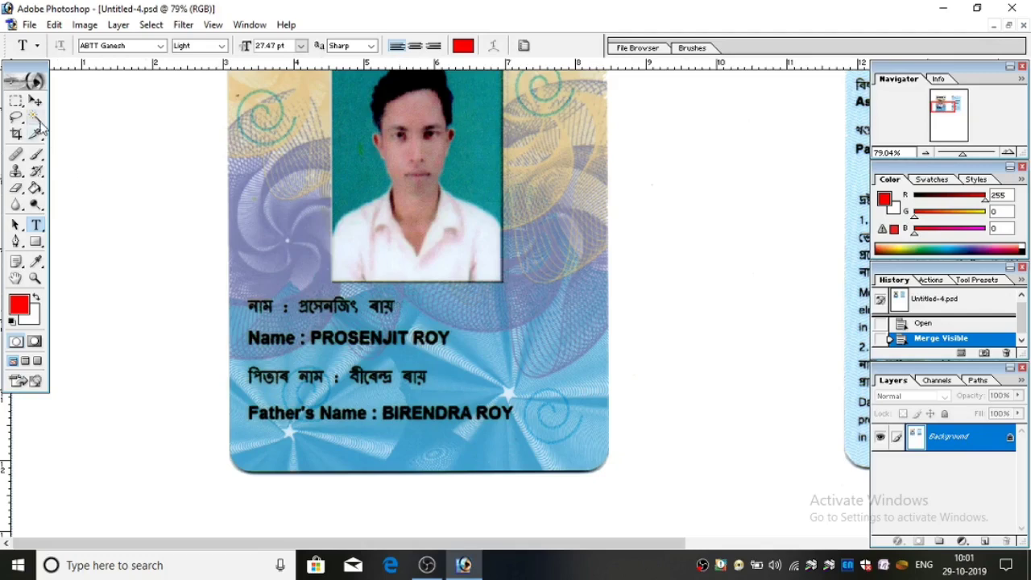
Select the Brush Tool and set its opacity to 100%.
left_click(37, 156)
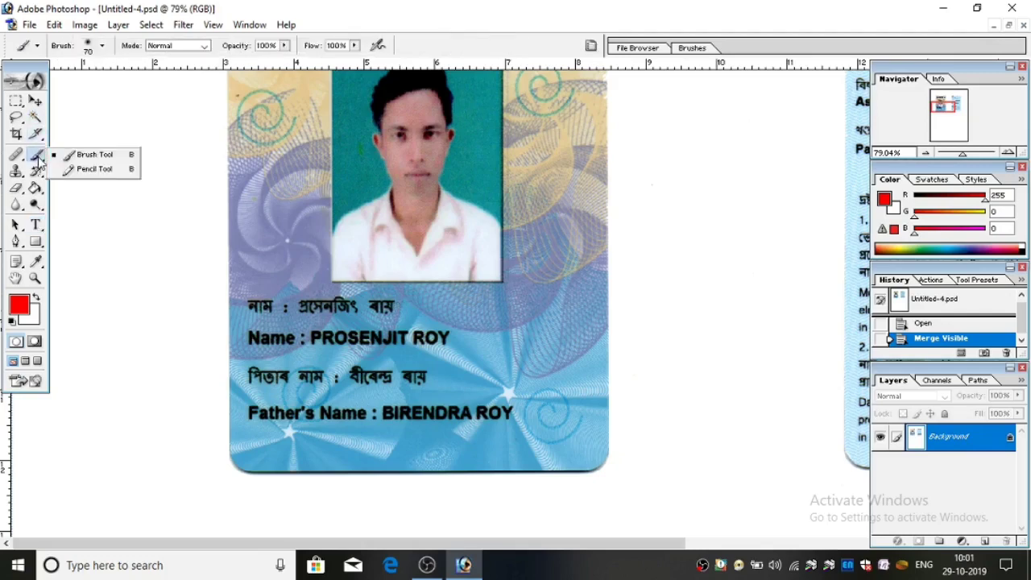
left_click(80, 156)
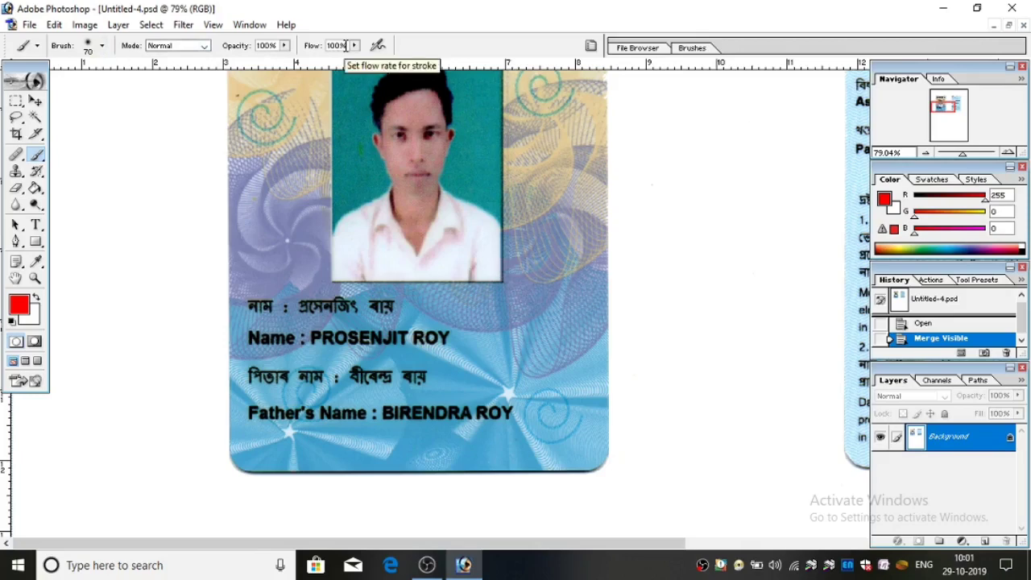
left_click(271, 46)
type("100")
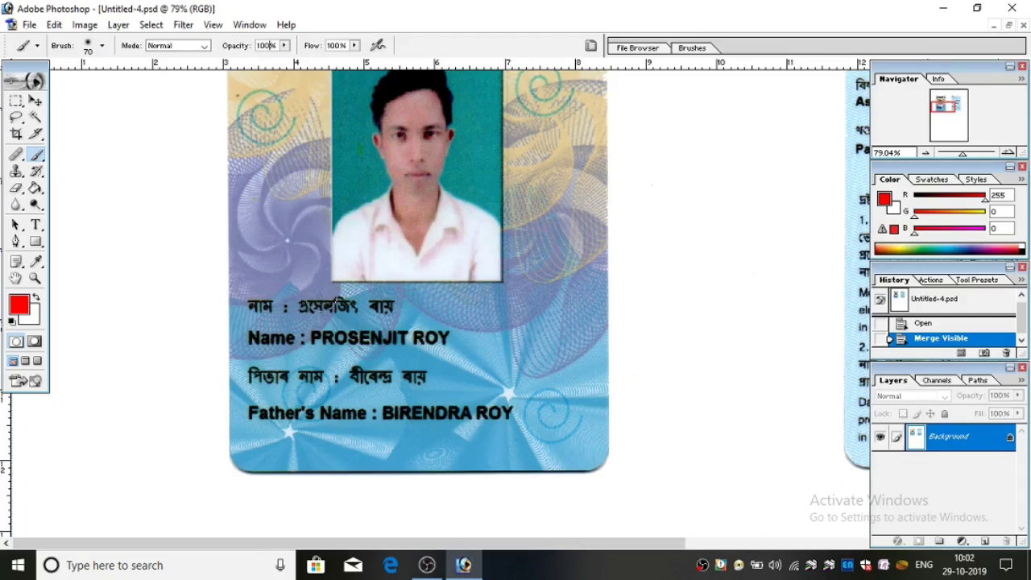
Sample background blues and brush over the Assamese name after নাম : until blank.
left_click(327, 287, "alt")
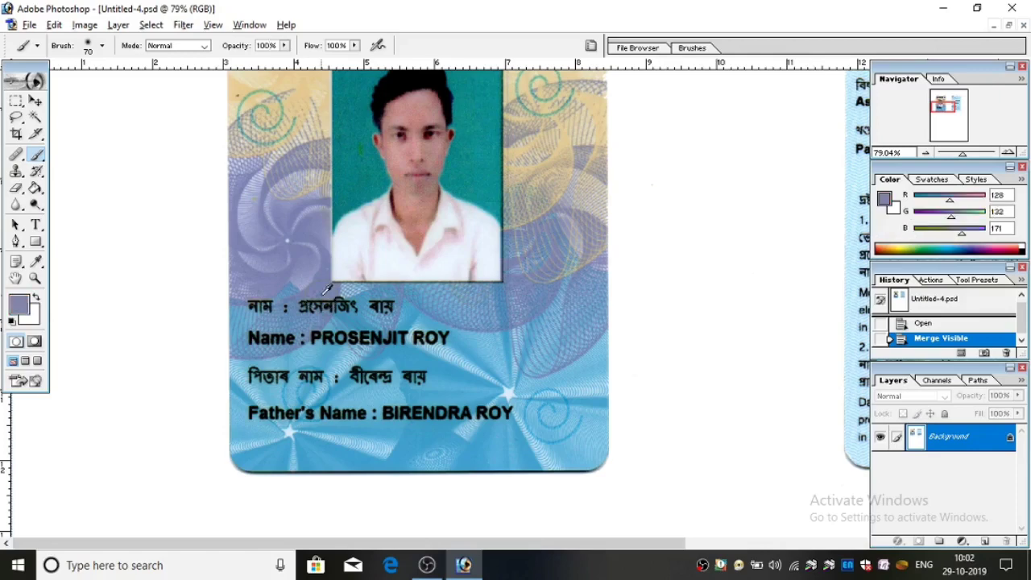
left_click(334, 303)
mouse_move(303, 306)
left_mouse_down()
mouse_move(356, 305)
mouse_move(310, 304)
left_mouse_up()
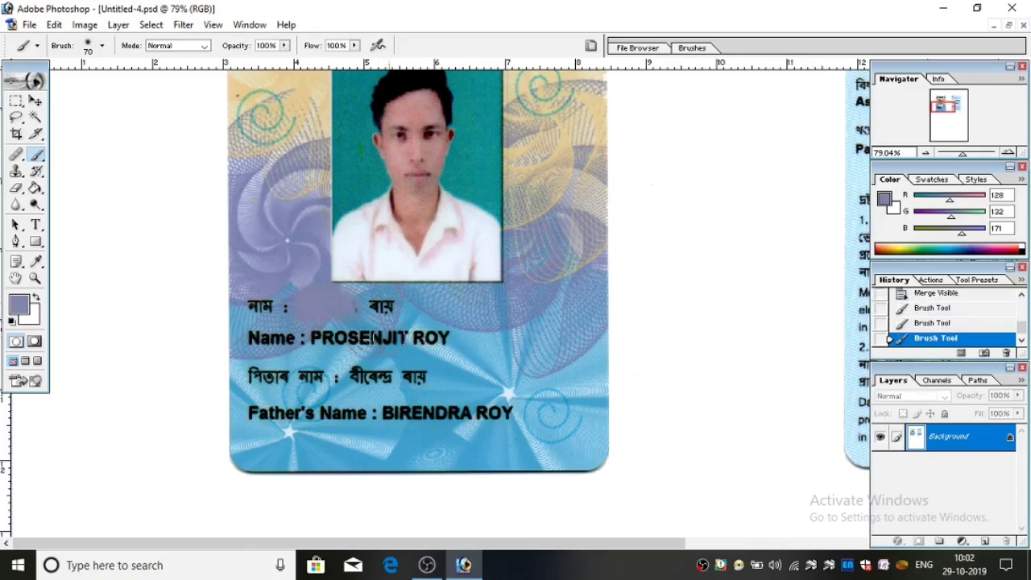
left_click(375, 291, "alt")
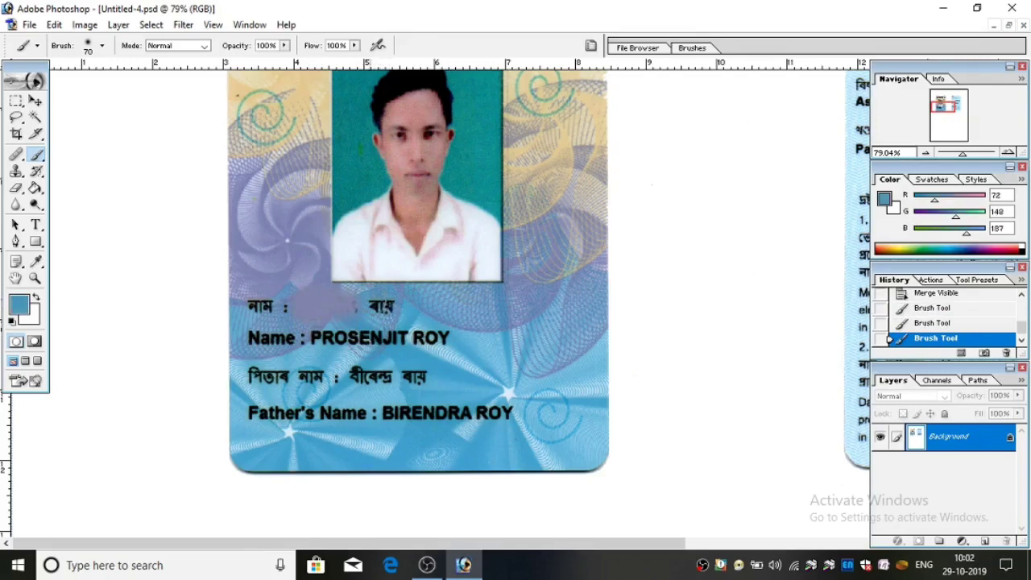
mouse_move(370, 306)
left_mouse_down()
mouse_move(394, 306)
mouse_move(377, 297)
left_mouse_up()
left_click(374, 293, "alt")
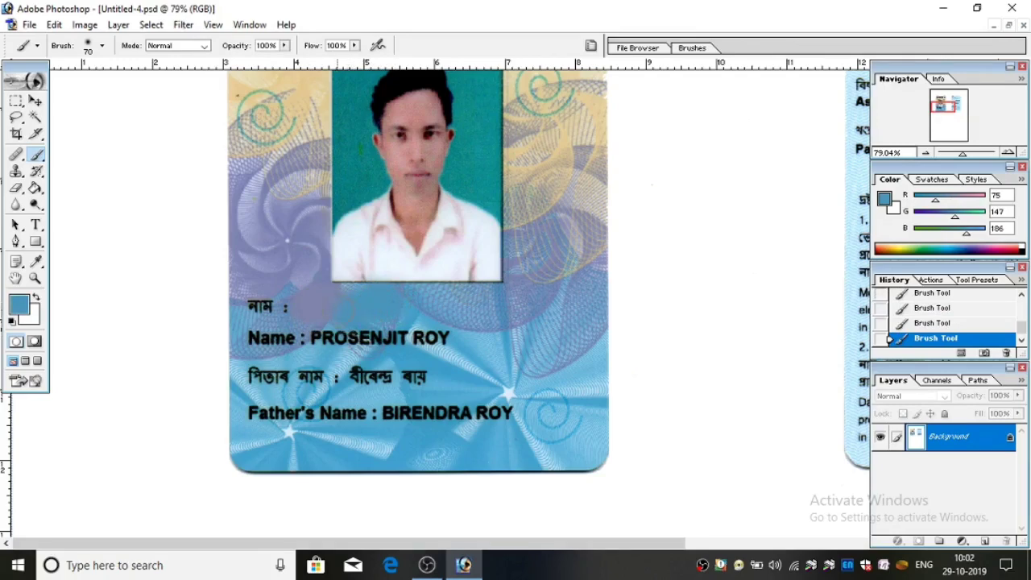
left_click(376, 303, "alt")
left_click(375, 303, "alt")
left_click(427, 295, "alt")
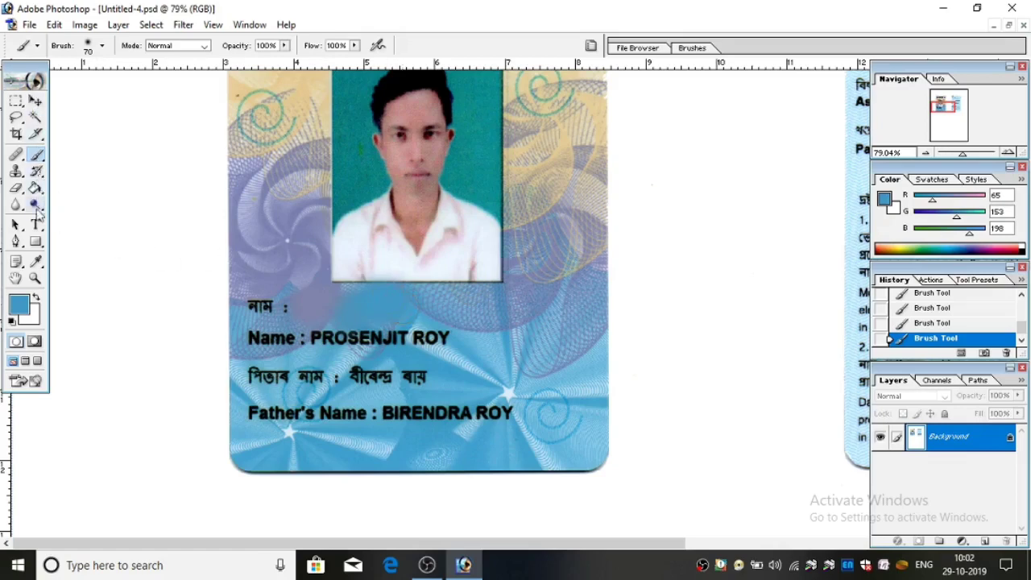
left_click(35, 225)
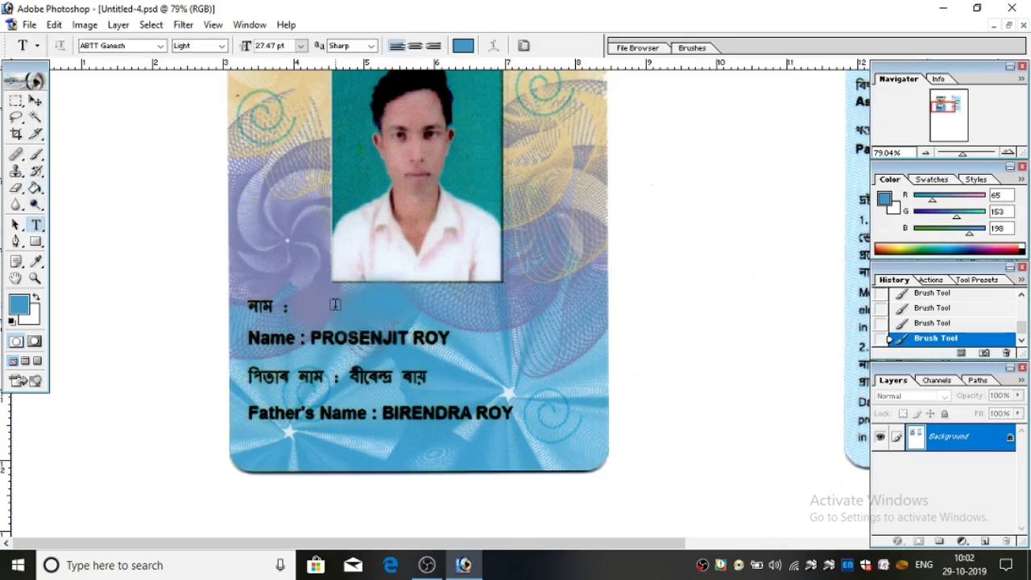
Start a text entry after নাম : with the text colour set to red FF0000.
left_click(335, 304)
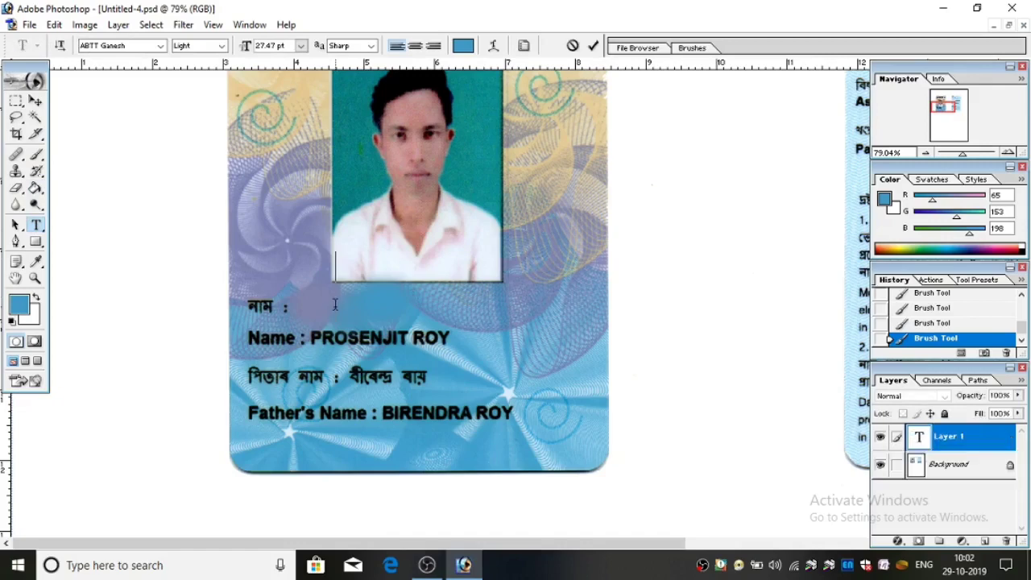
left_click(24, 309)
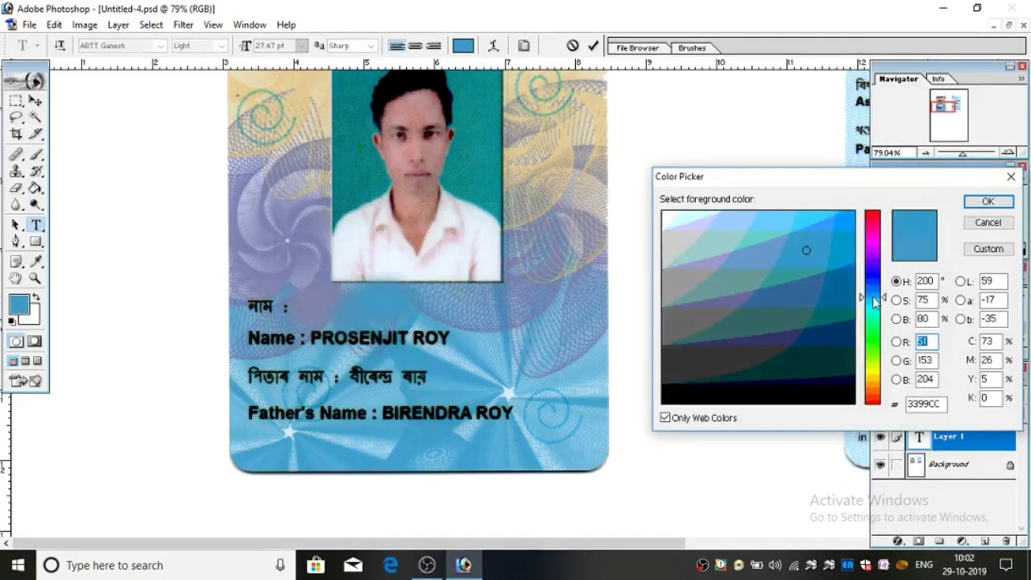
left_click_drag(875, 300, 875, 211)
left_click(851, 211)
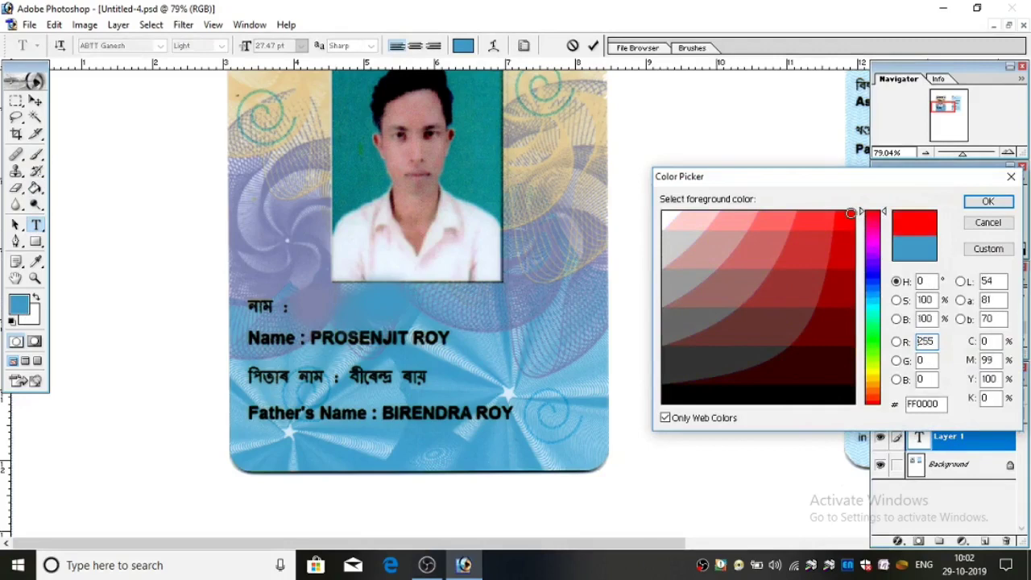
left_click(988, 201)
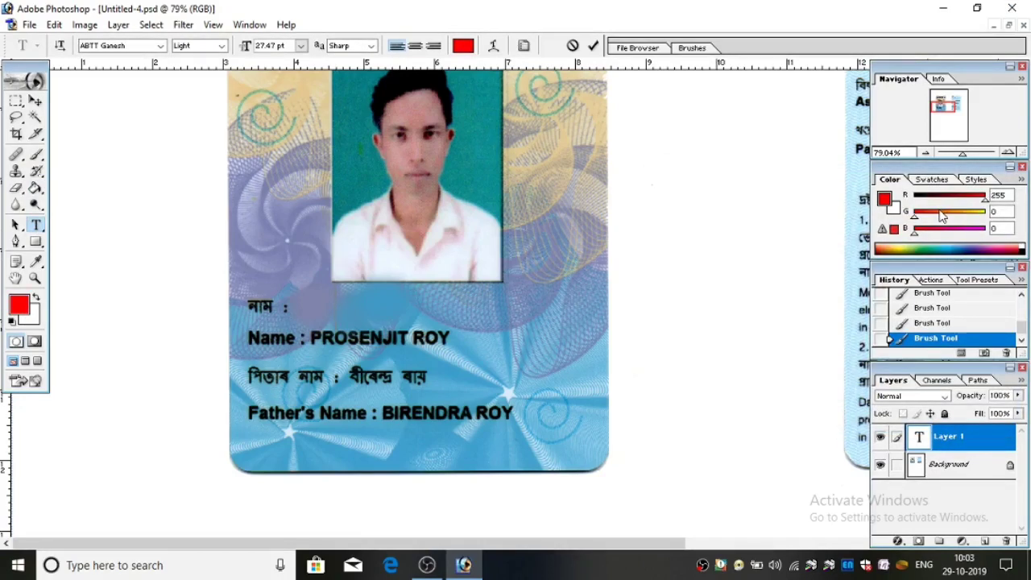
Choose ABTT Ganesh as the type font.
left_click(161, 46)
scroll(165, 113, "up", 5)
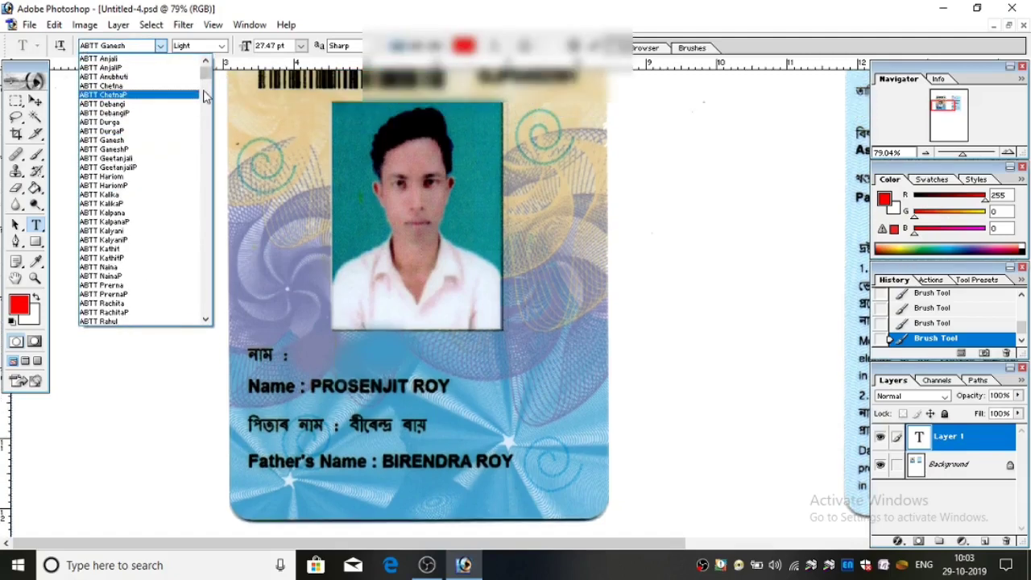
scroll(614, 239, "down", 1)
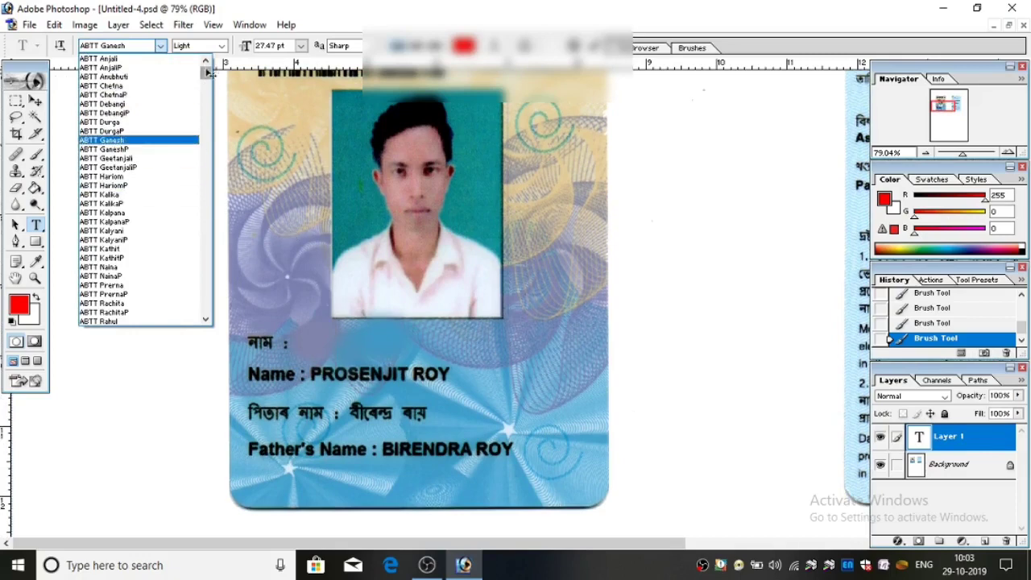
scroll(157, 139, "down", 3)
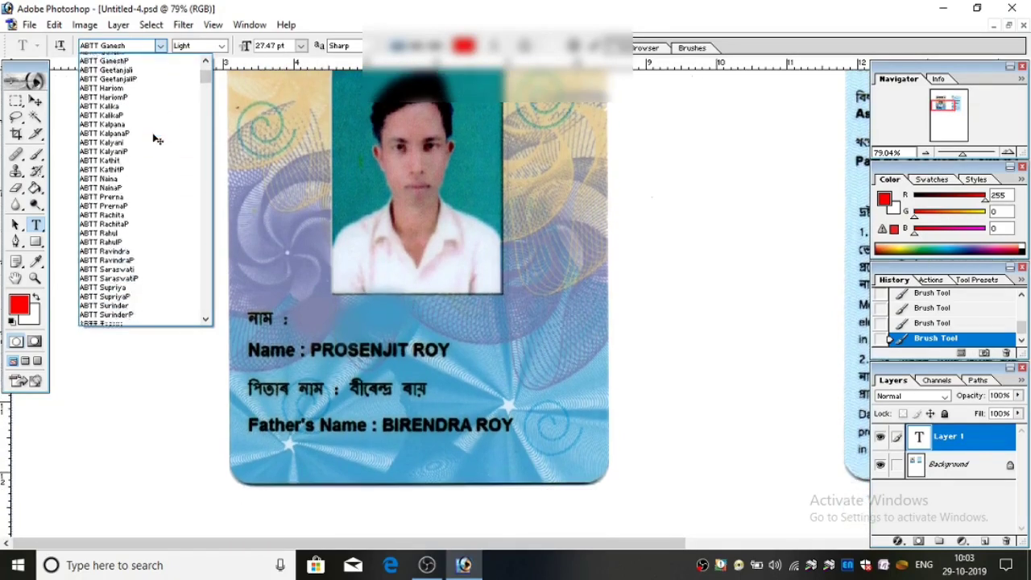
mouse_move(207, 74)
left_mouse_down()
mouse_move(208, 87)
mouse_move(208, 74)
left_mouse_up()
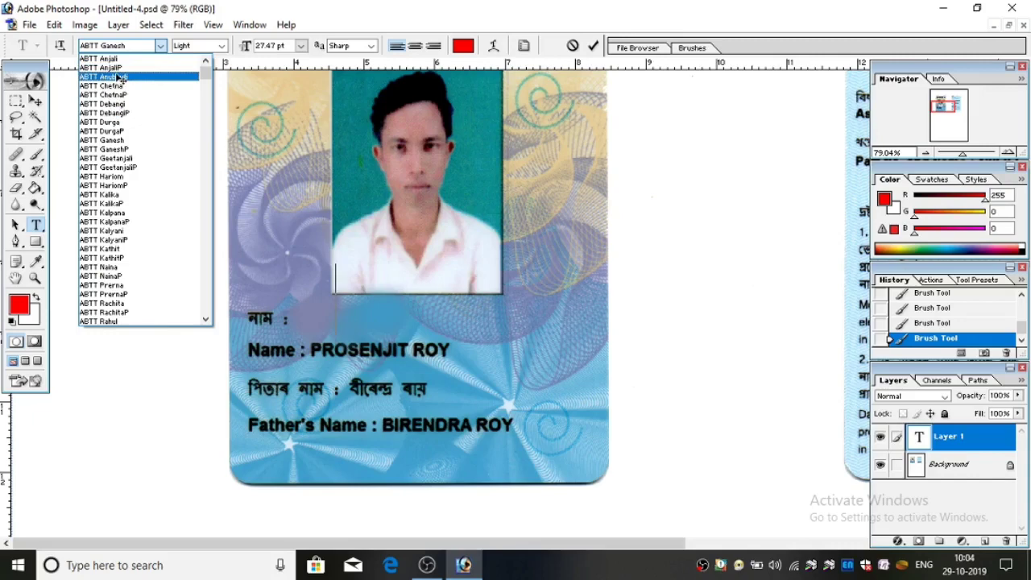
left_click(118, 142)
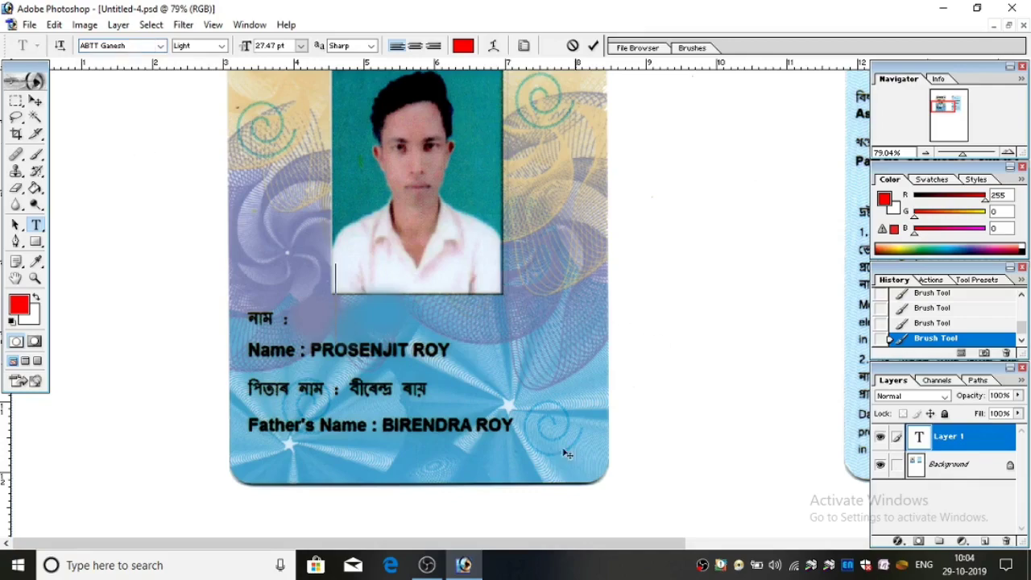
left_click(47, 558)
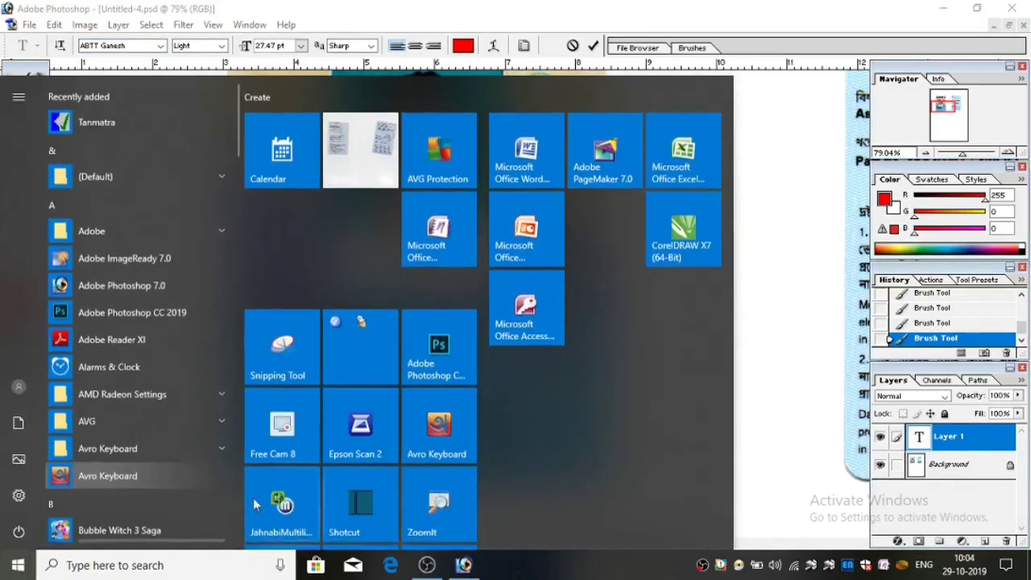
key("Escape")
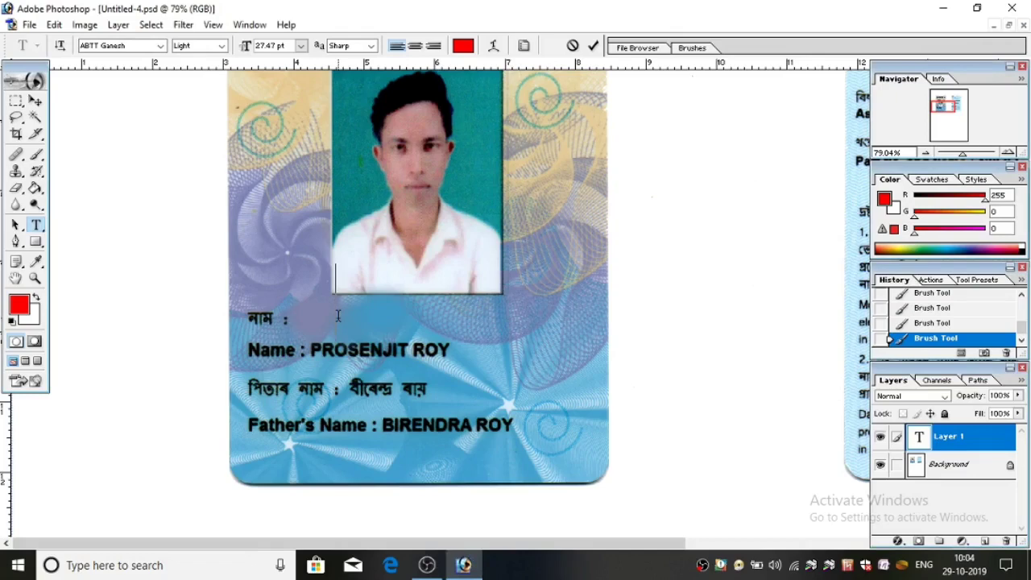
type("p")
type("z")
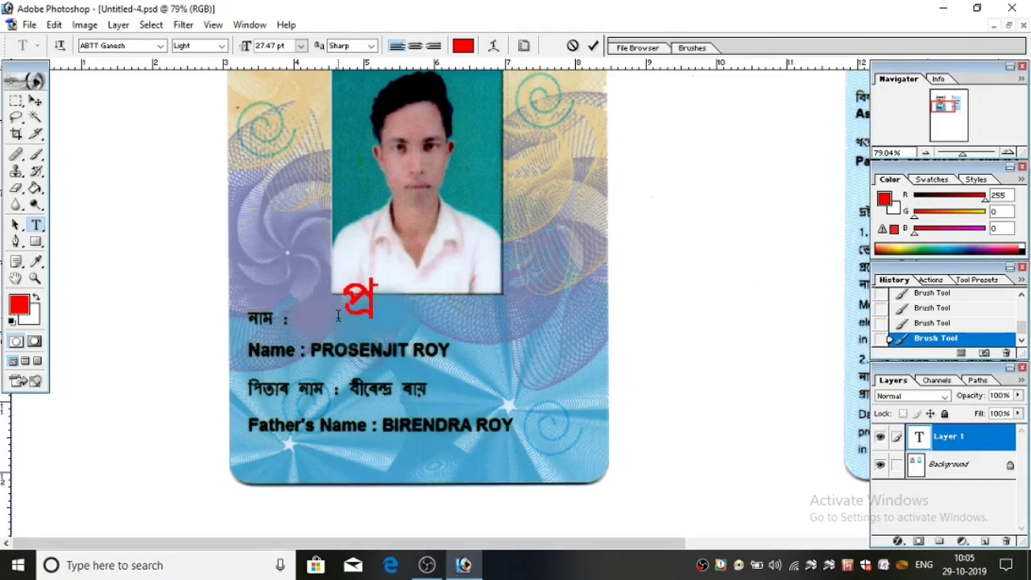
type("cn")
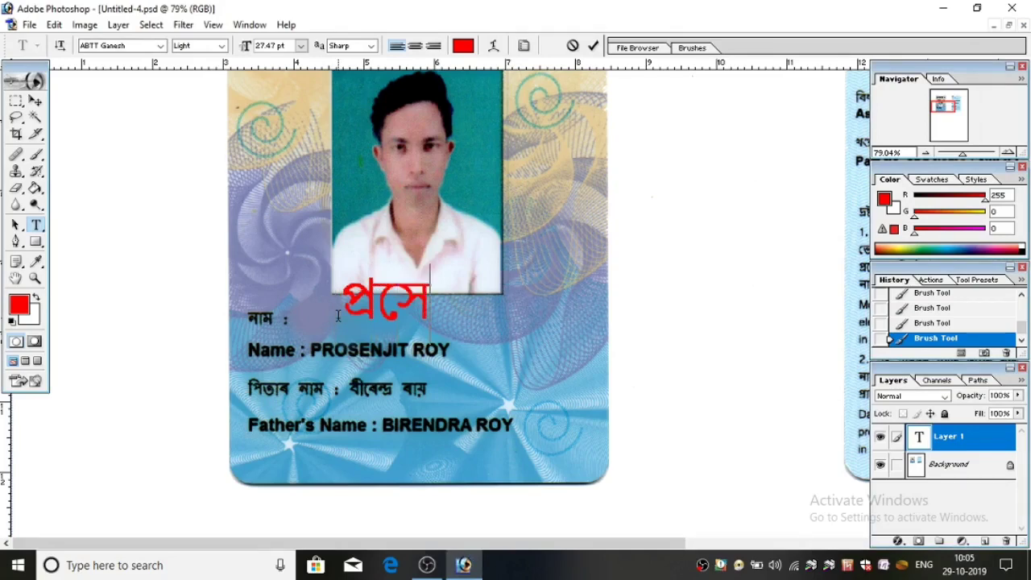
type("b")
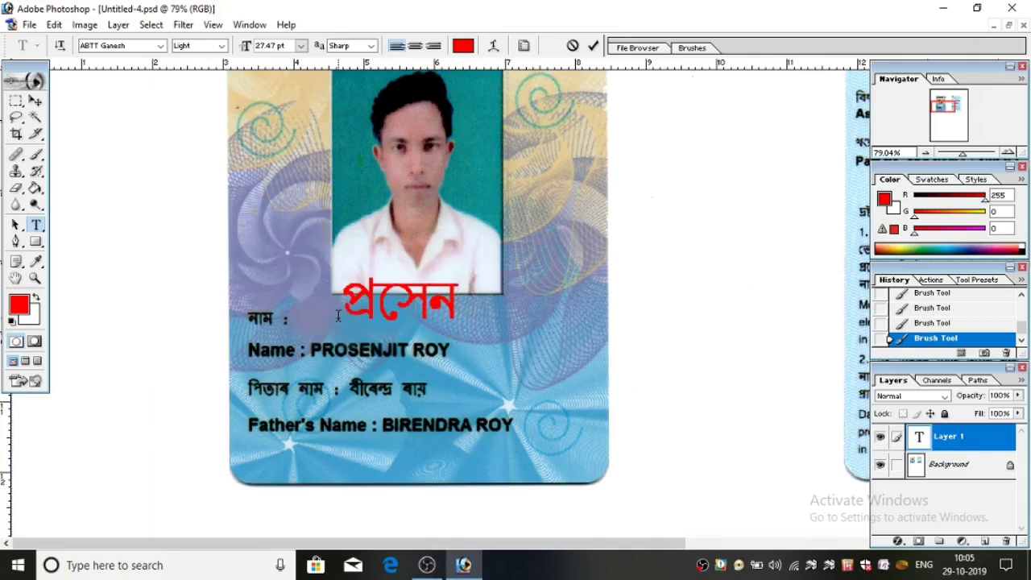
type(" fu")
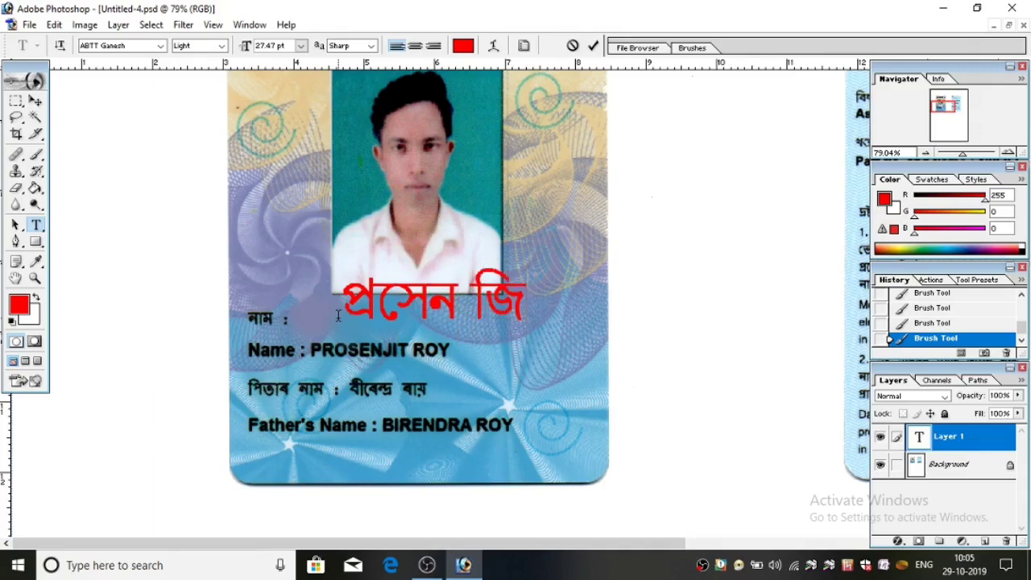
type("k")
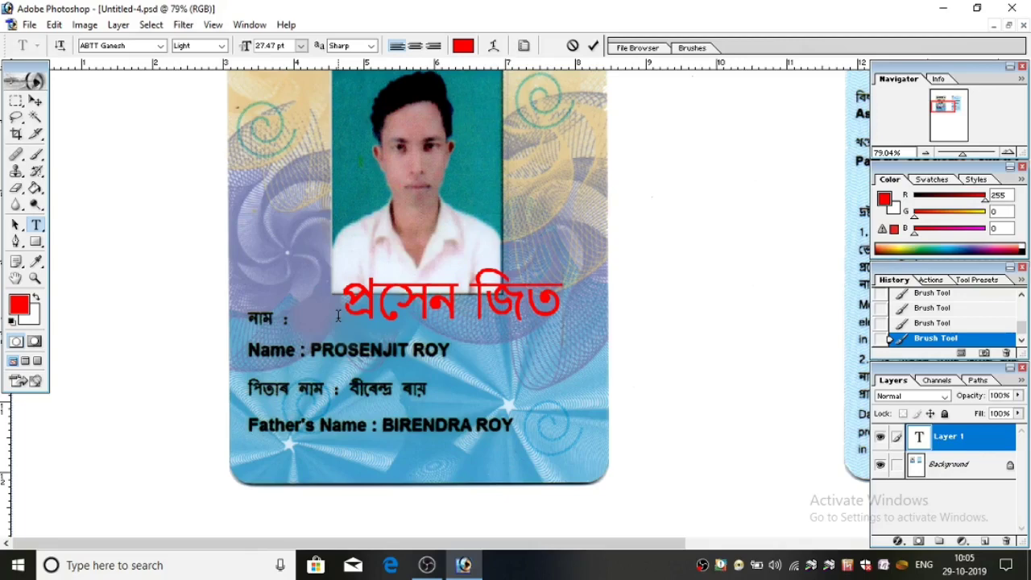
type("e")
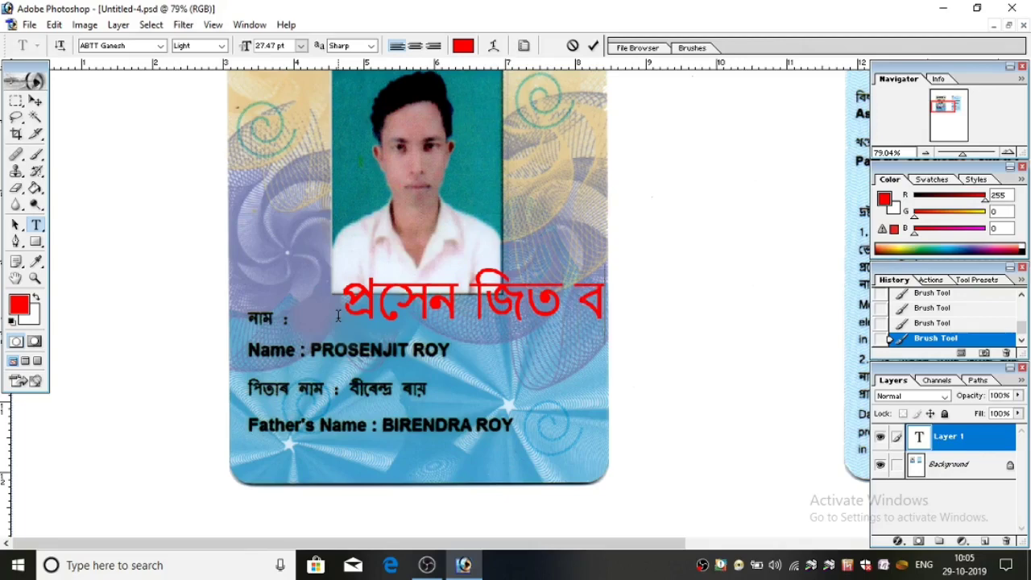
type("i")
type("&g")
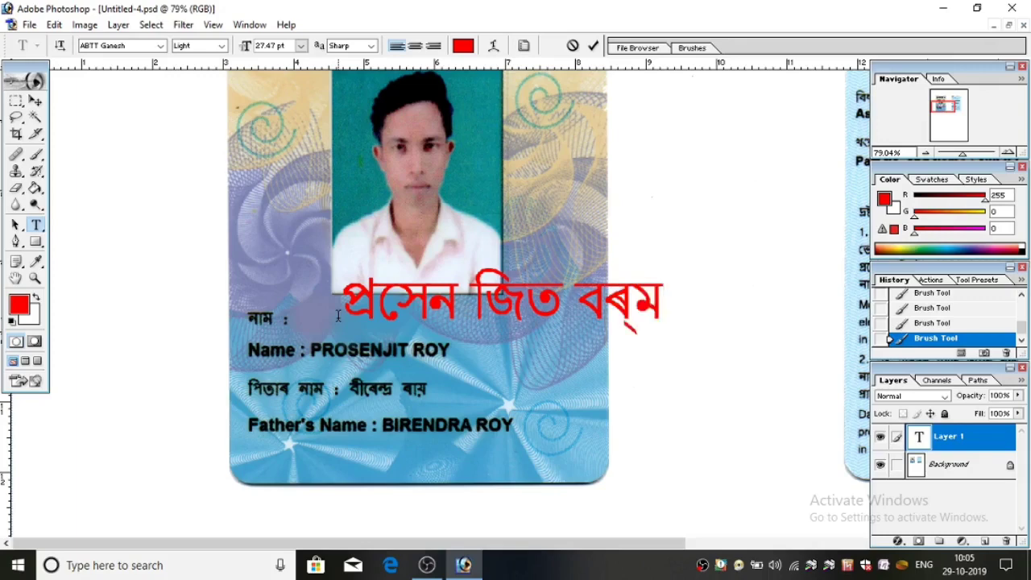
key("BackSpace")
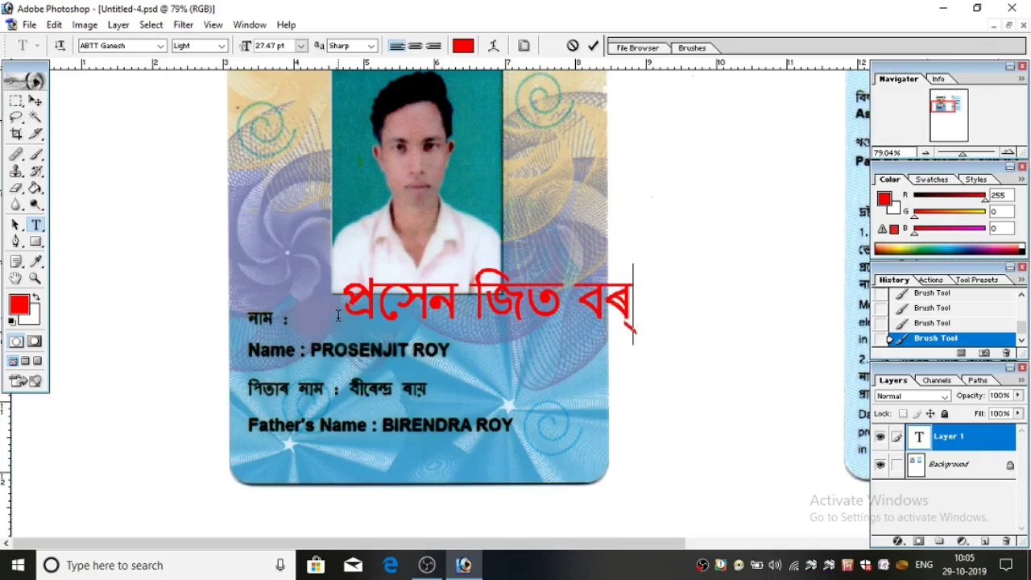
key("BackSpace")
key("BackSpace")
key("BackSpace")
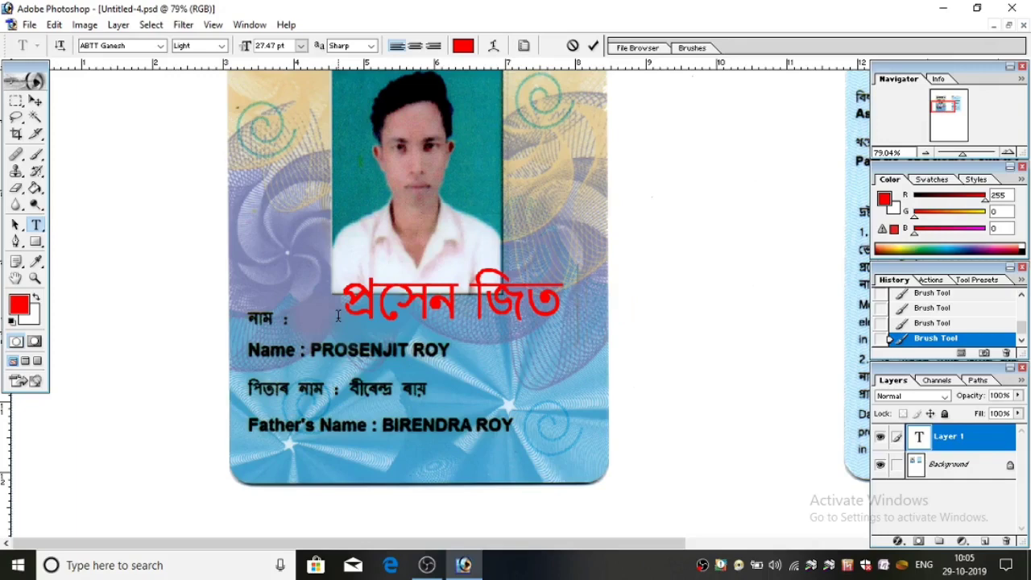
type("e")
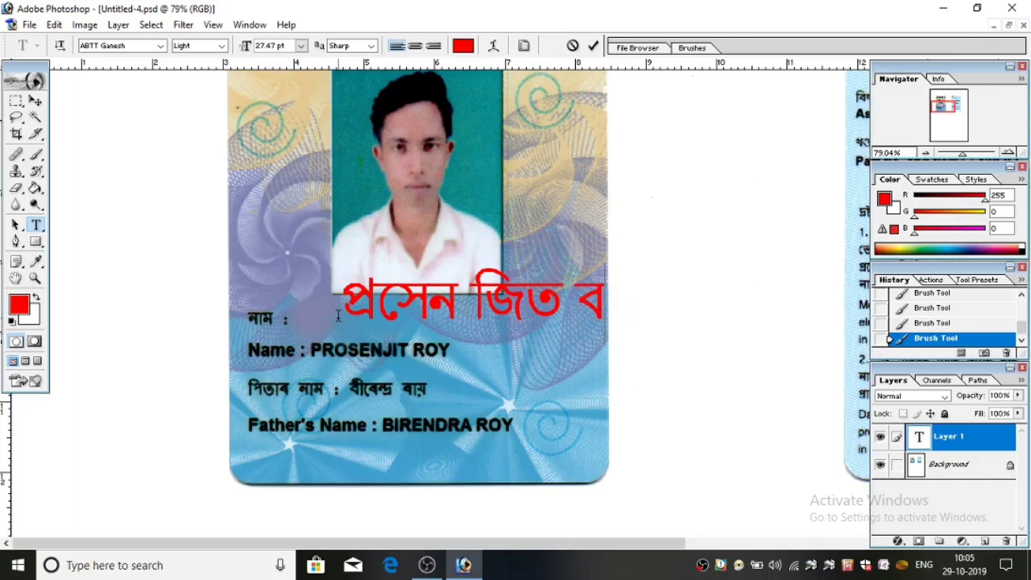
type("i")
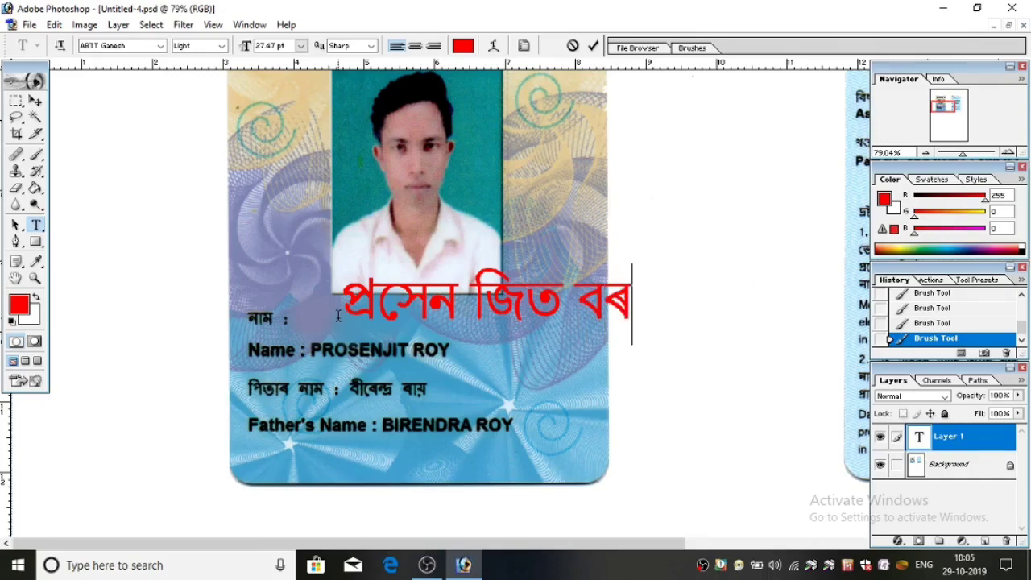
type("v")
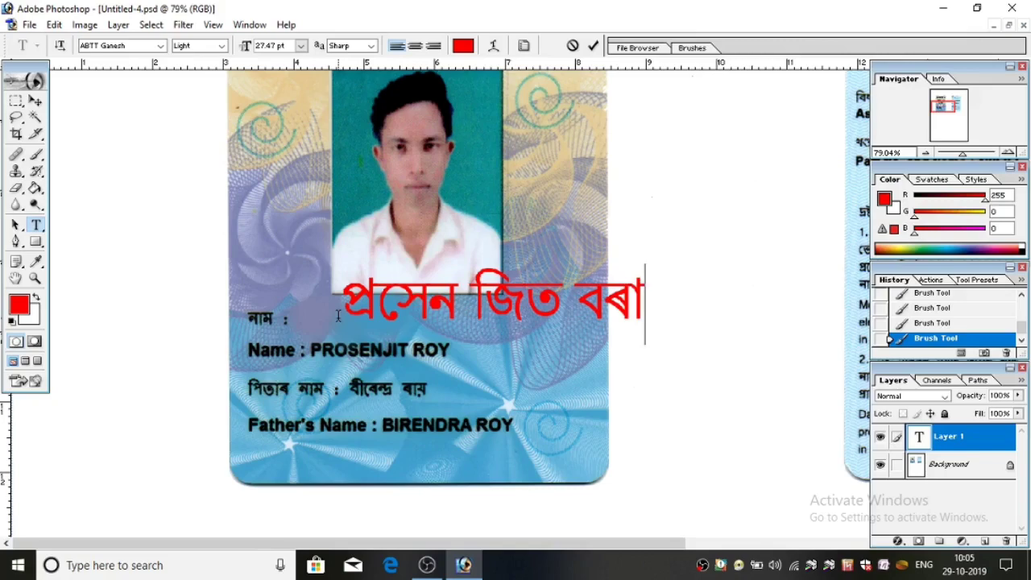
key("BackSpace")
key("BackSpace")
key("BackSpace")
key("BackSpace")
key("BackSpace")
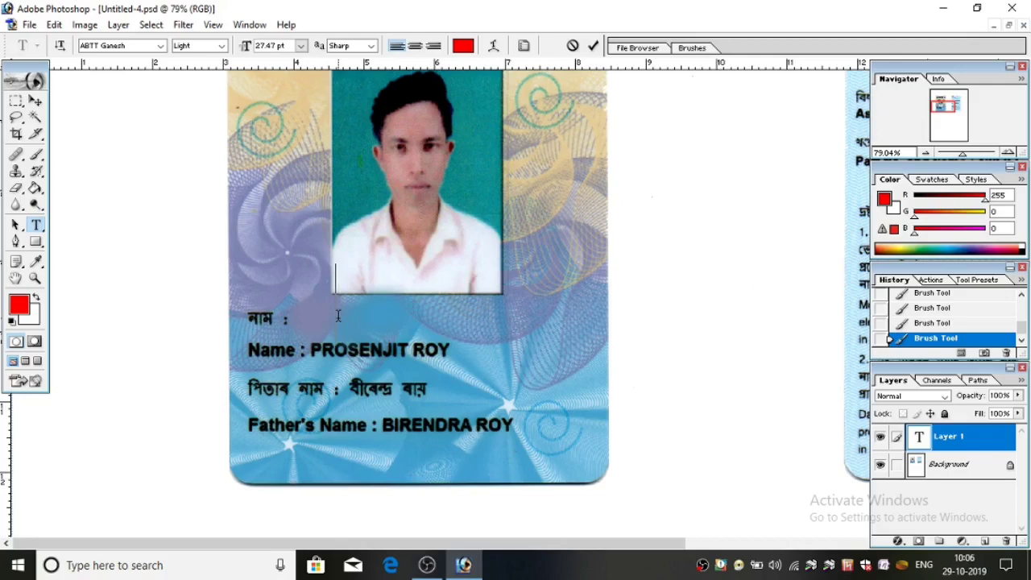
type("g")
type("b")
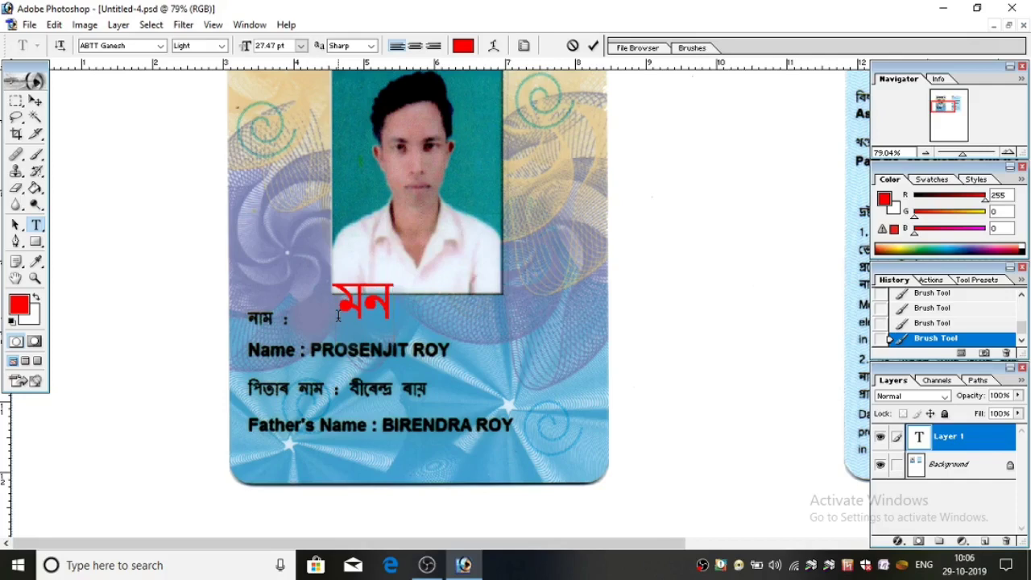
type("Zvj")
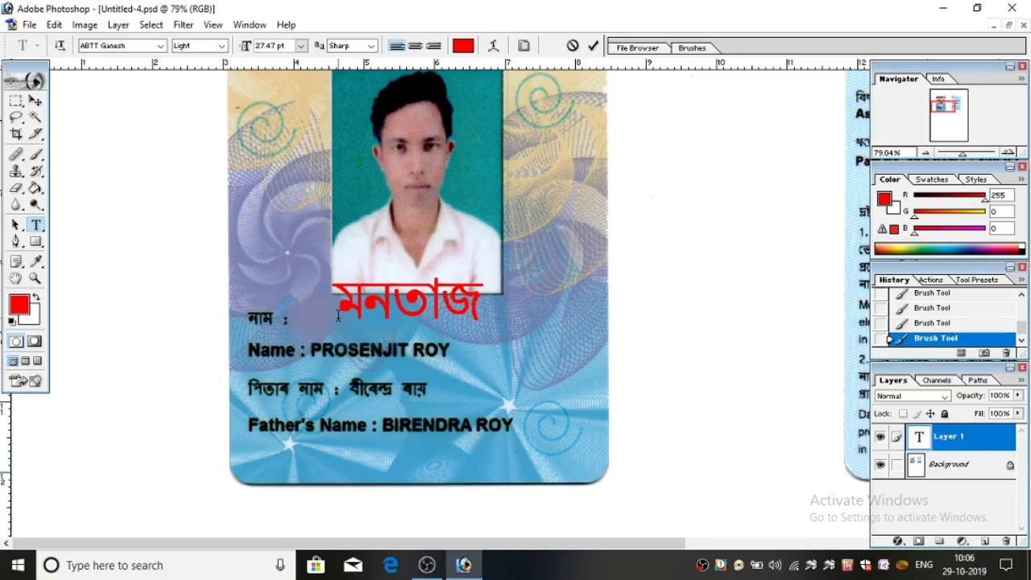
type(" আ")
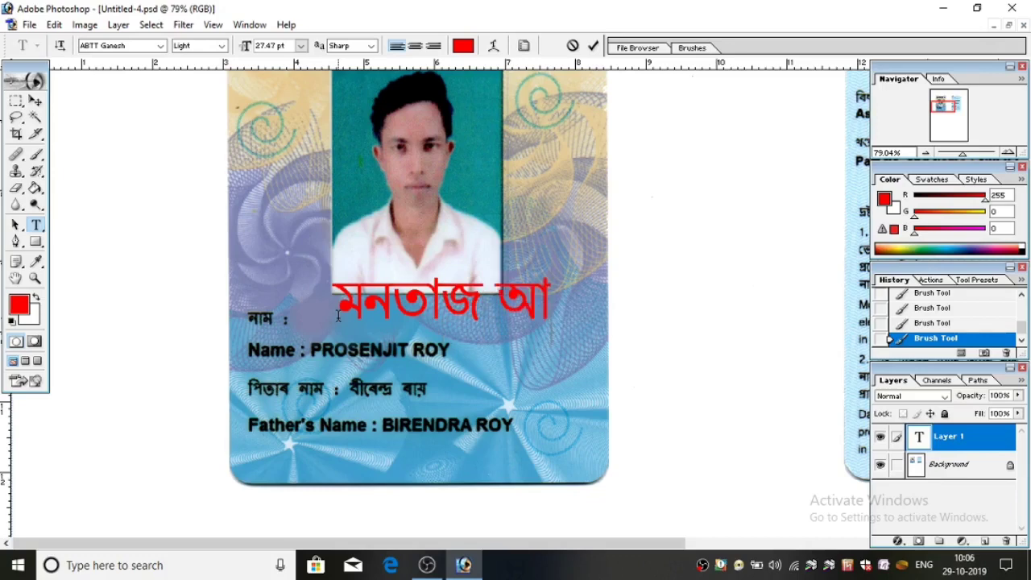
type("ল")
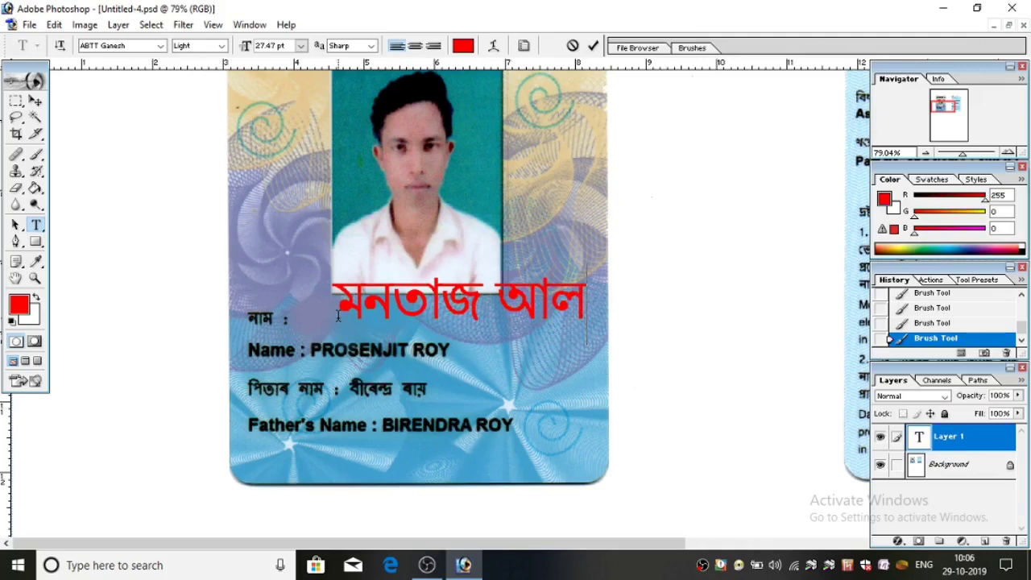
type("ী")
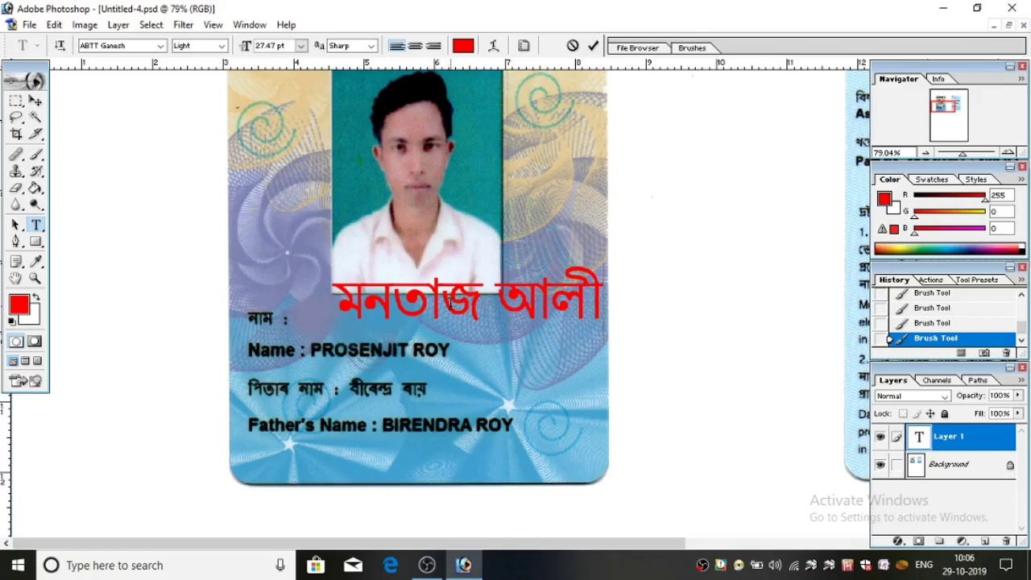
Move the red name beside নাম : and scale it down to fit that line.
left_click(592, 48)
left_click(35, 100)
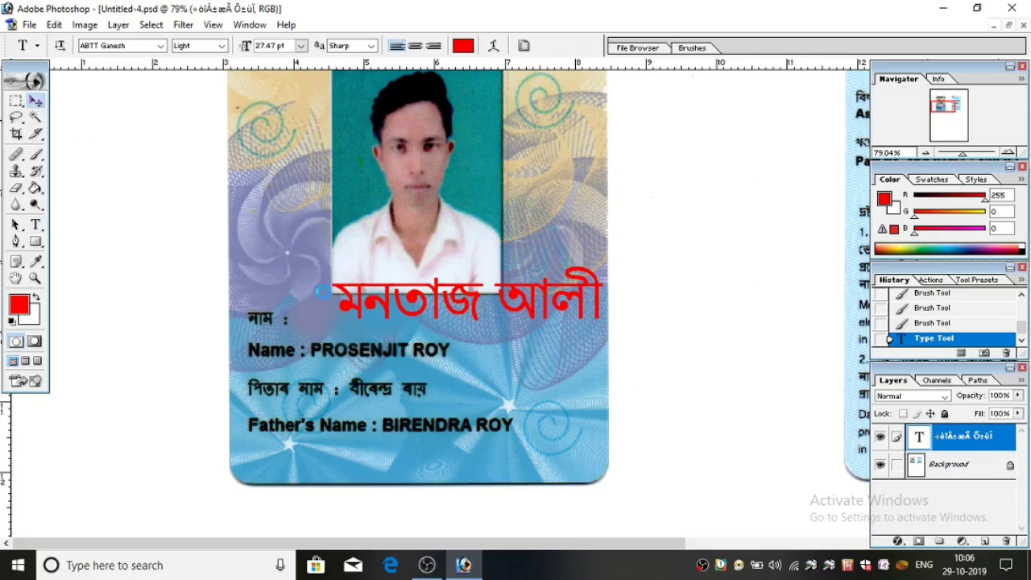
left_click_drag(359, 298, 317, 327)
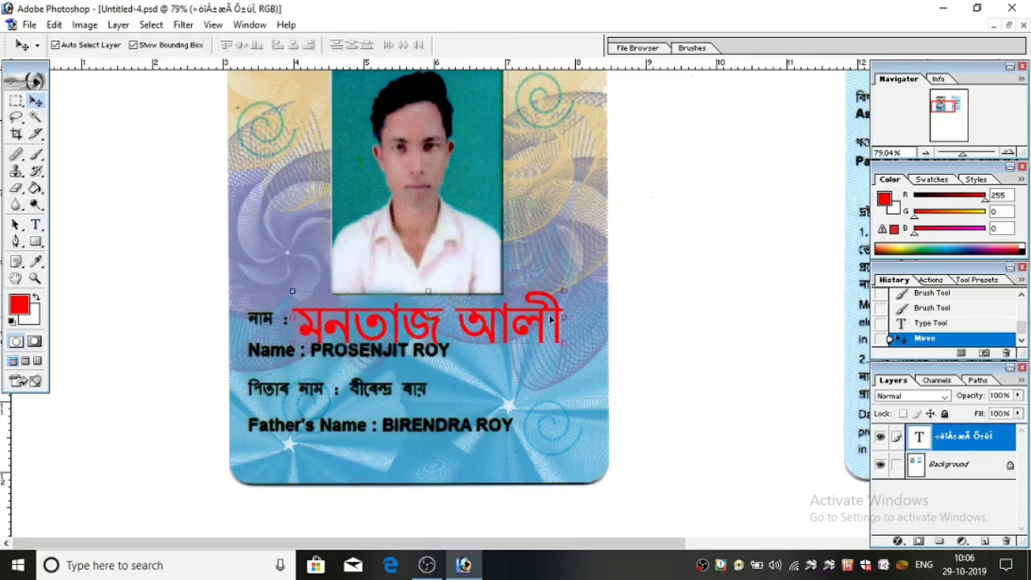
left_click_drag(569, 318, 401, 315)
left_click_drag(350, 345, 349, 327)
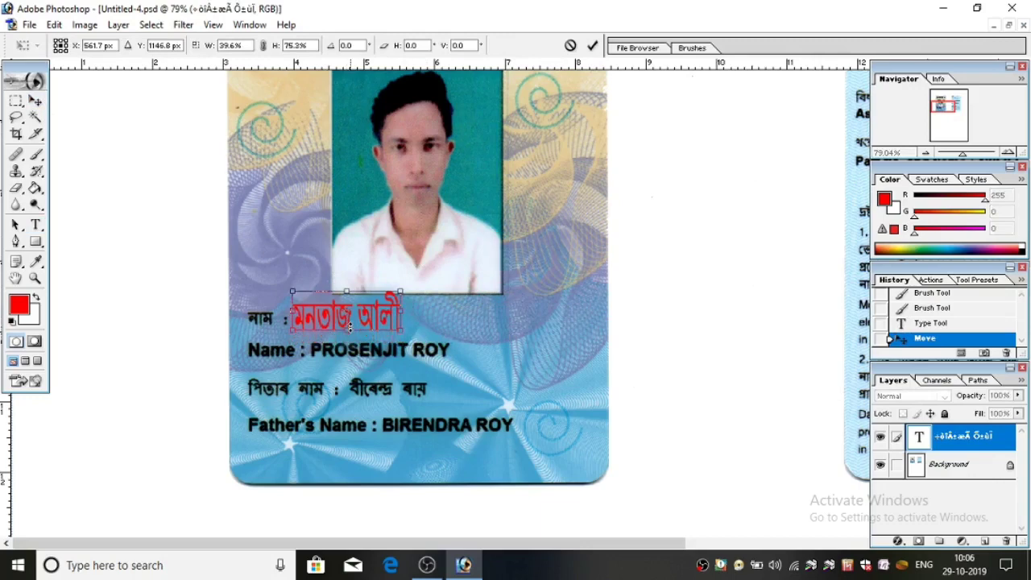
mouse_move(350, 292)
left_mouse_down()
mouse_move(350, 305)
mouse_move(391, 317)
left_mouse_up()
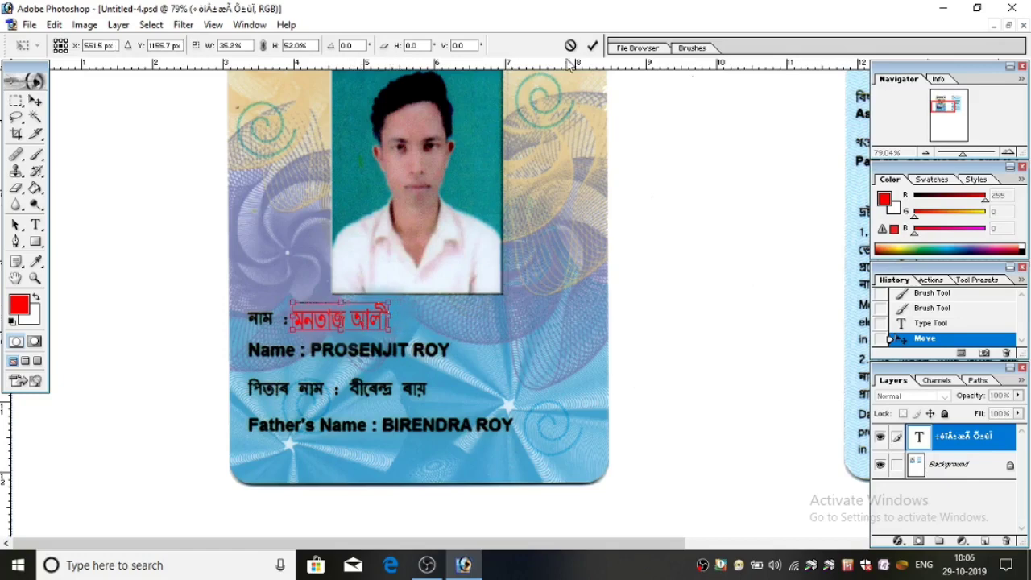
left_click(592, 46)
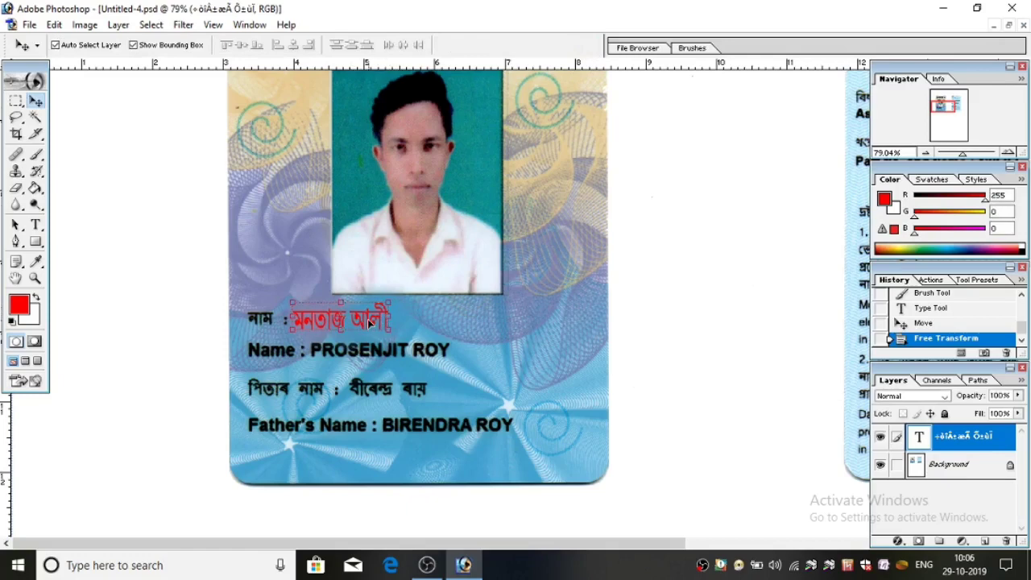
left_click(371, 322)
left_click(37, 227)
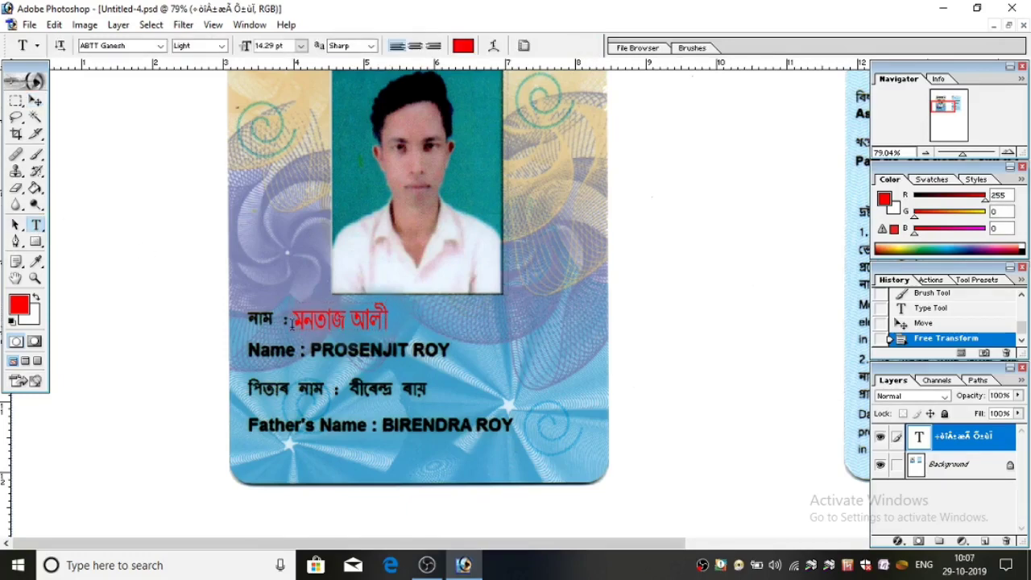
left_click_drag(291, 322, 389, 322)
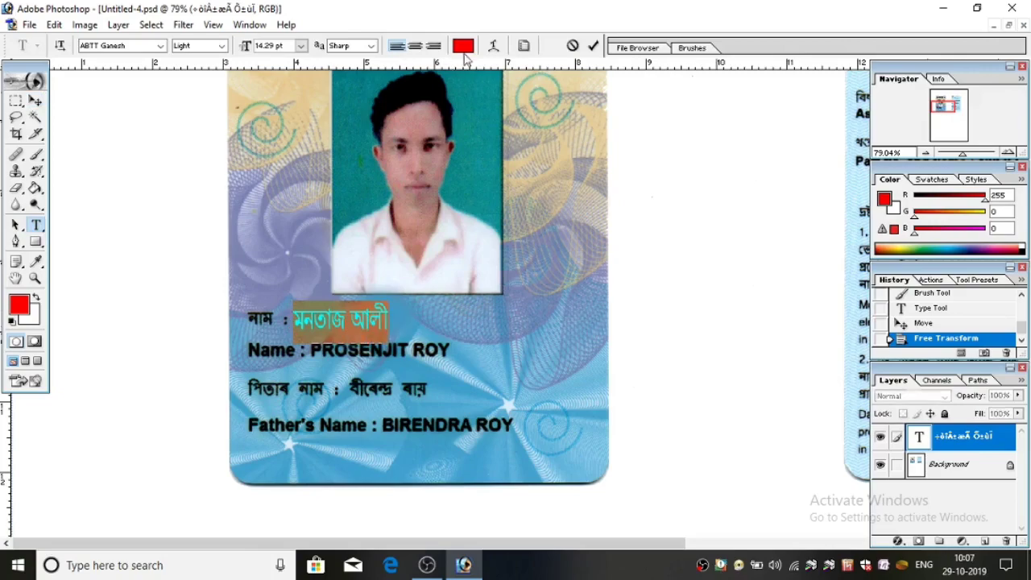
left_click(464, 47)
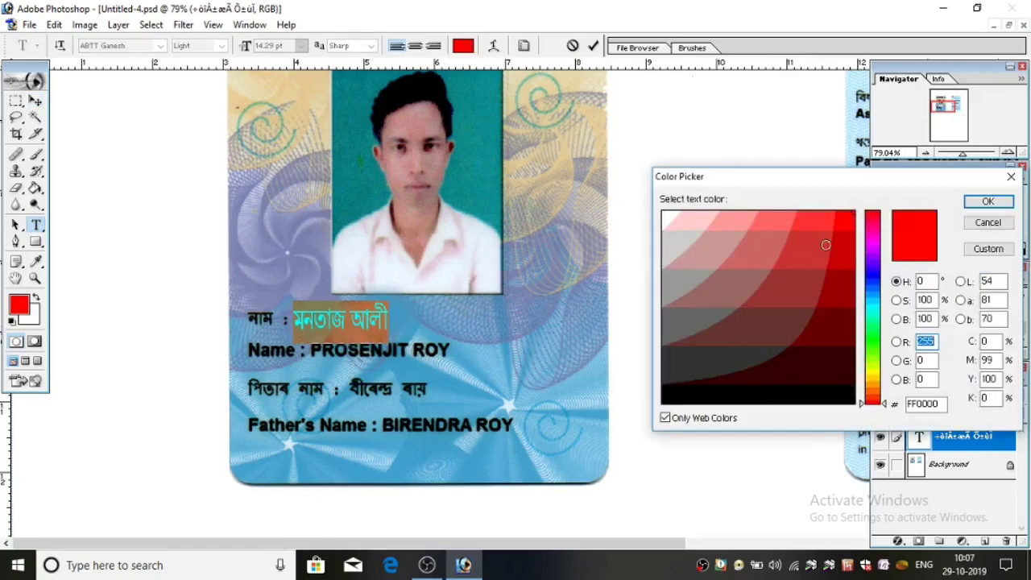
left_click(754, 393)
left_click(986, 202)
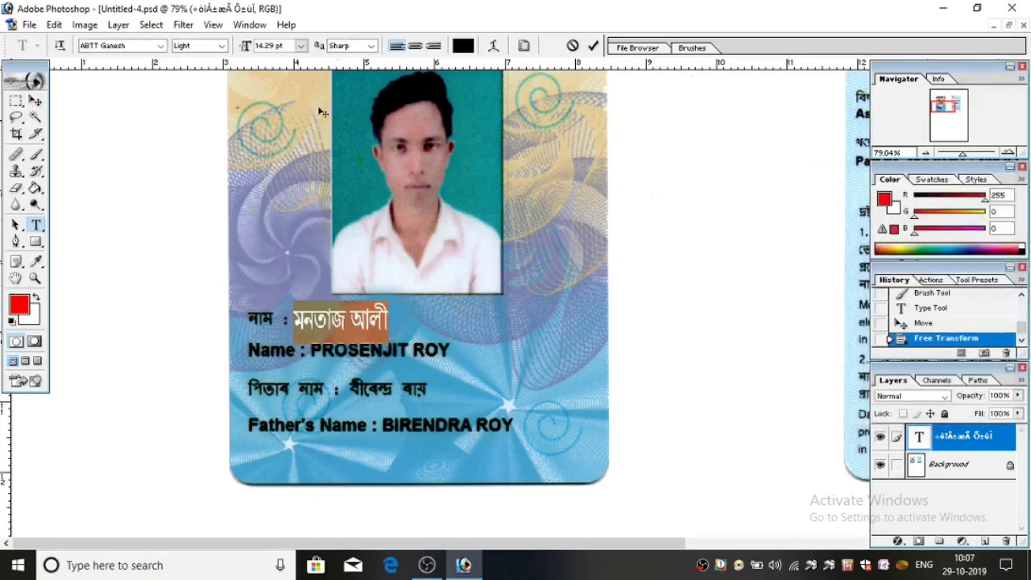
left_click(594, 46)
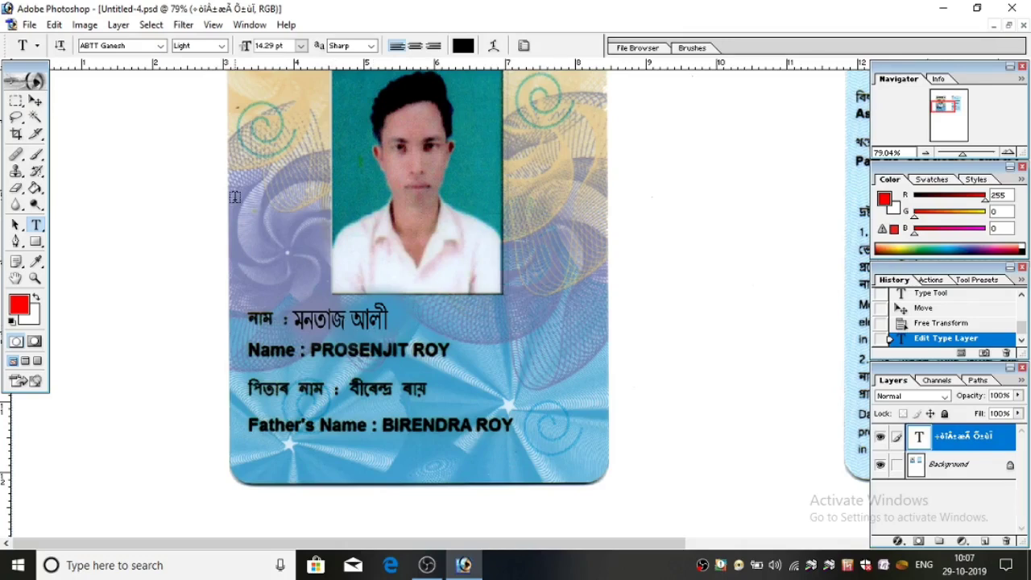
Nudge the black name slightly left and down to sit level beside নাম :.
left_click(36, 100)
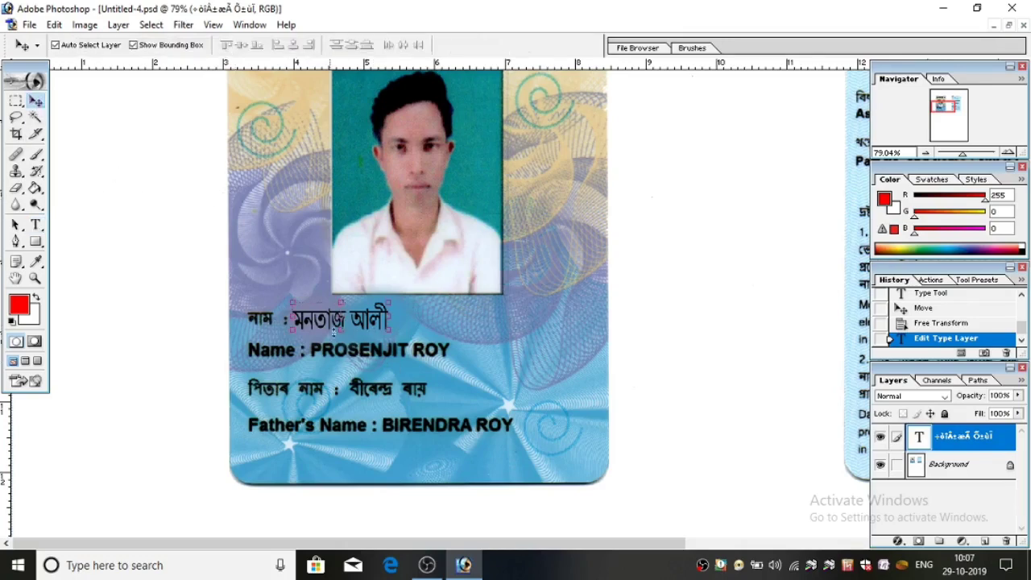
key("ctrl+t")
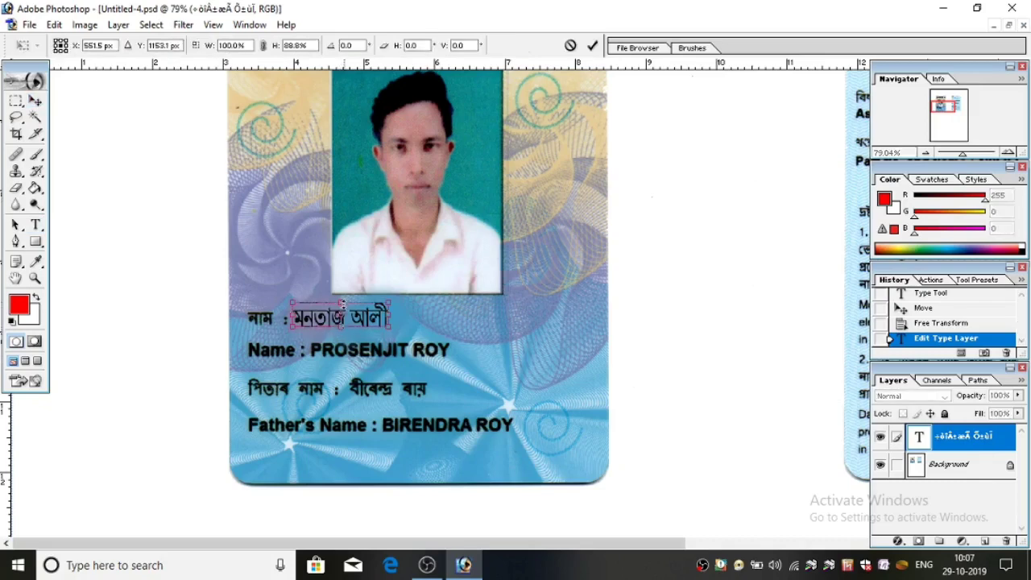
left_click(593, 45)
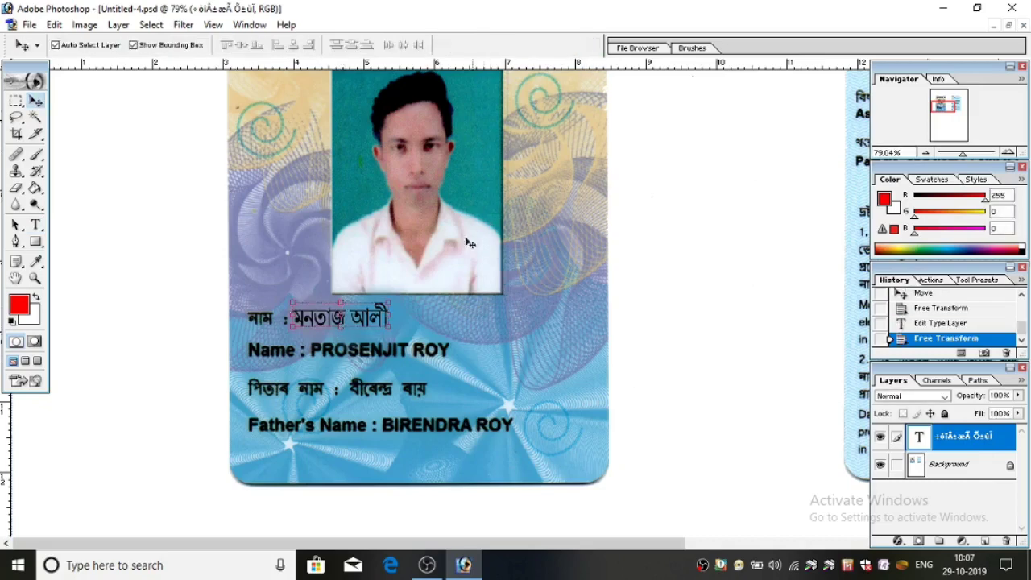
left_click_drag(379, 316, 380, 321)
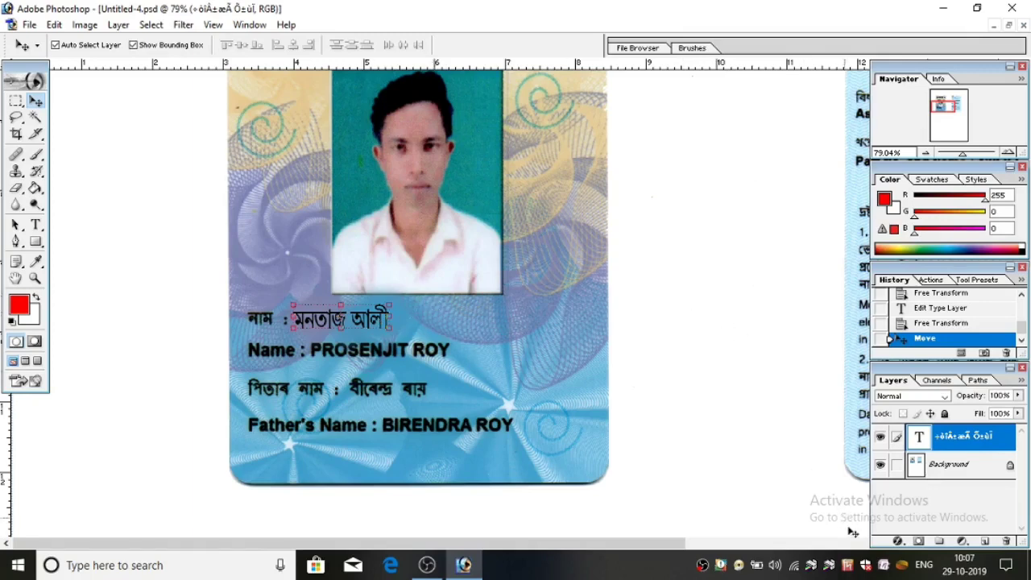
right_click(851, 569)
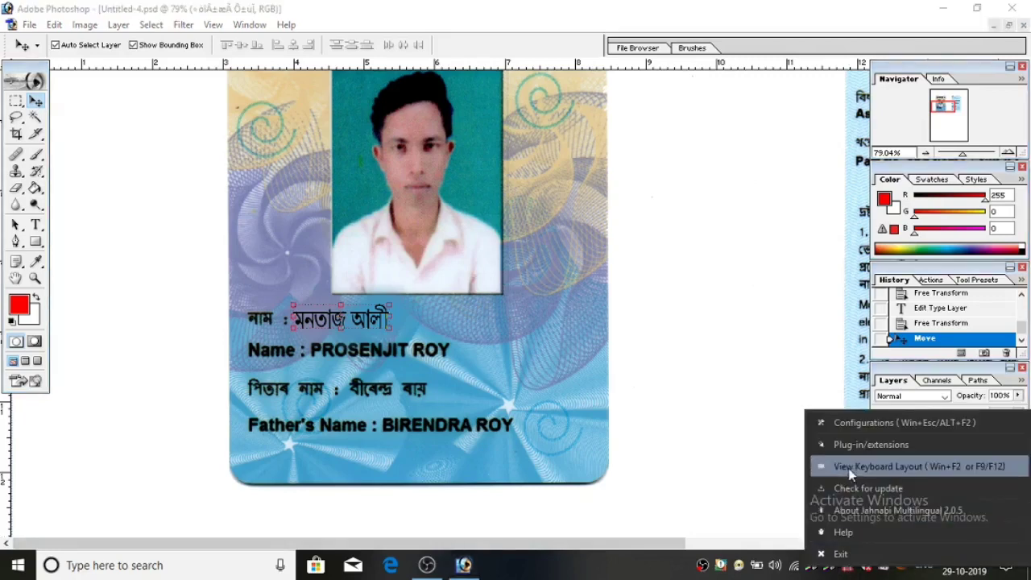
left_click(918, 466)
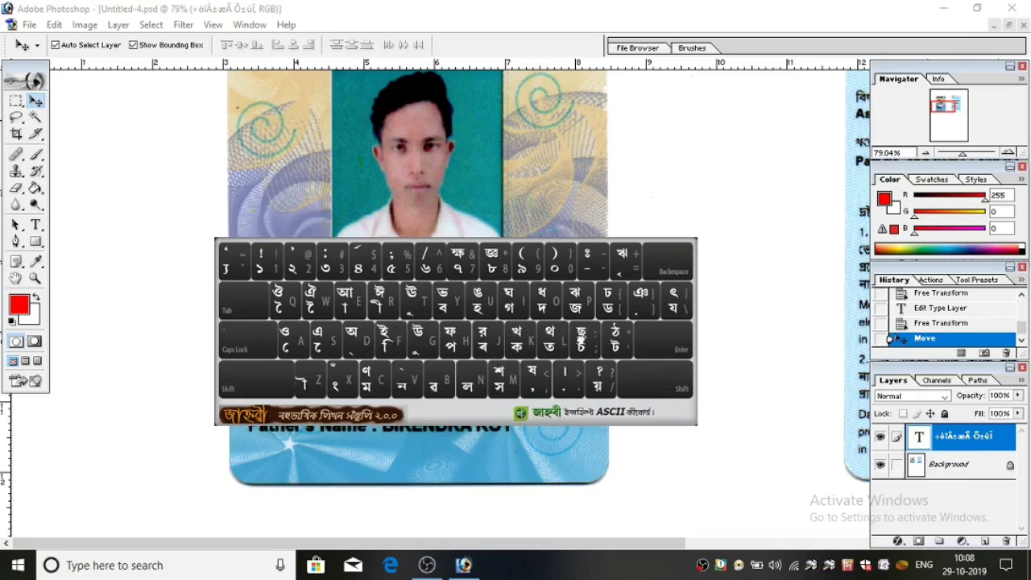
right_click(848, 566)
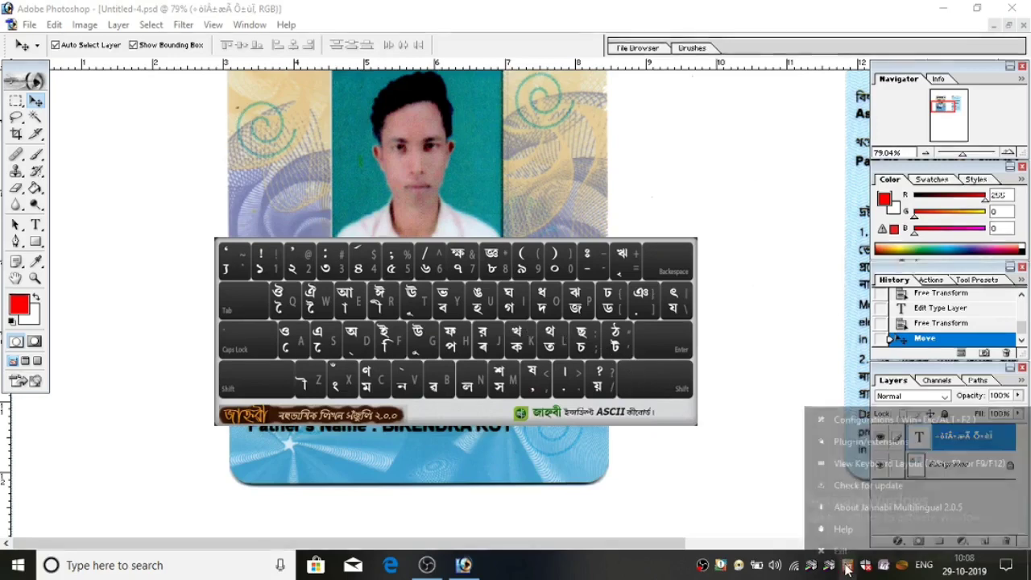
left_click(861, 465)
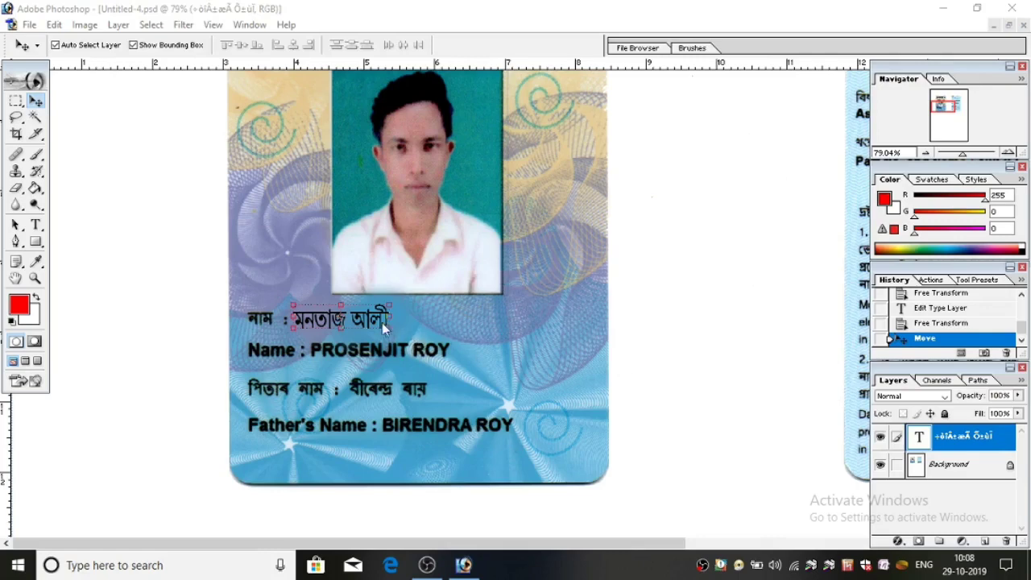
Delete the Assamese name text layer and close the ID card document without saving.
left_click(1006, 540)
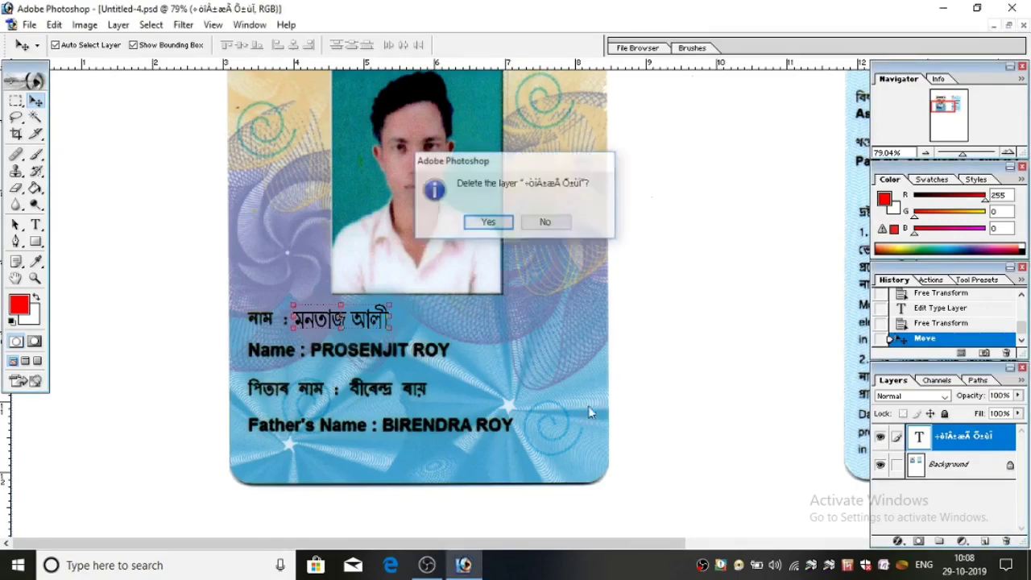
left_click(488, 223)
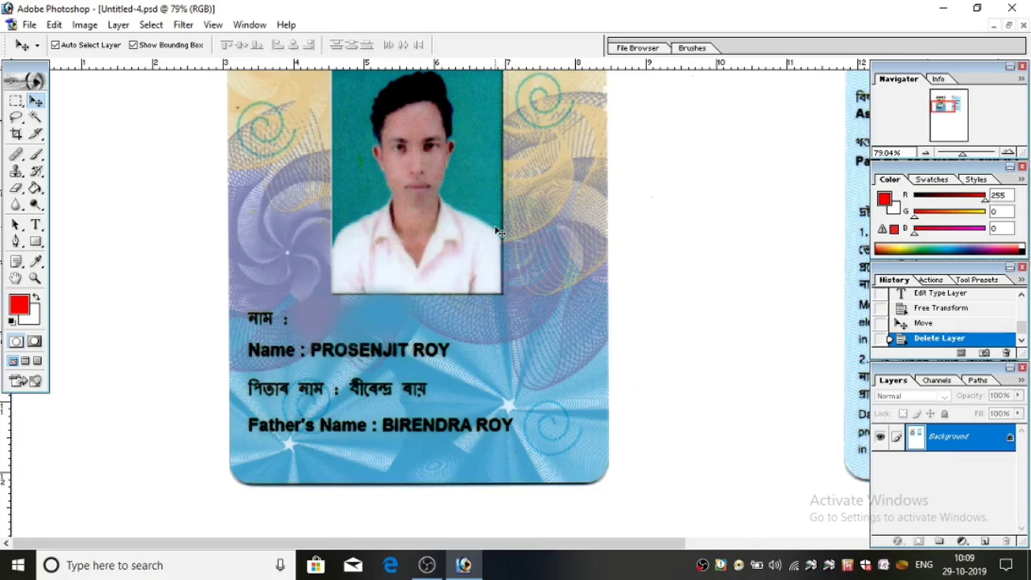
left_click(1012, 7)
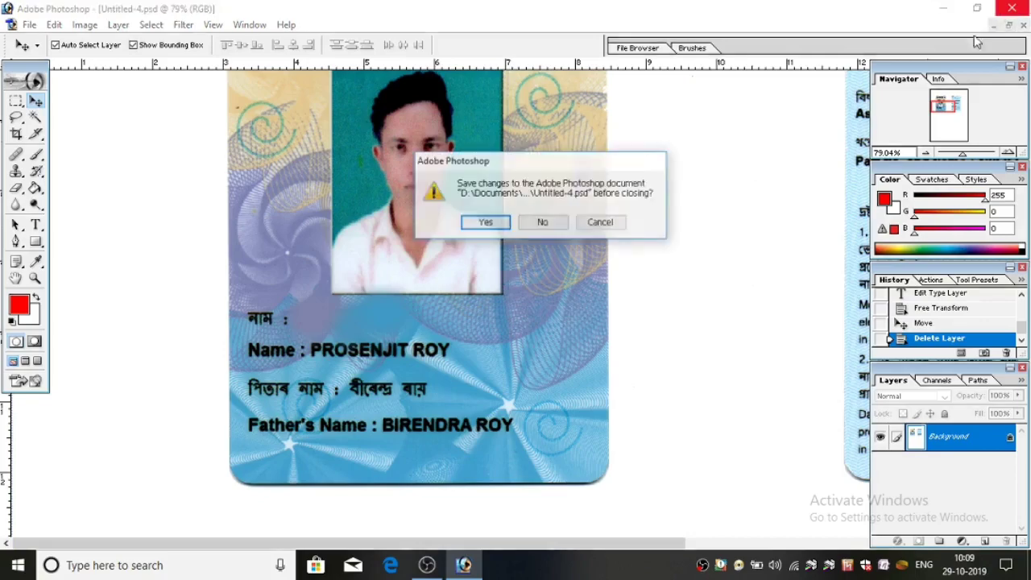
left_click(551, 226)
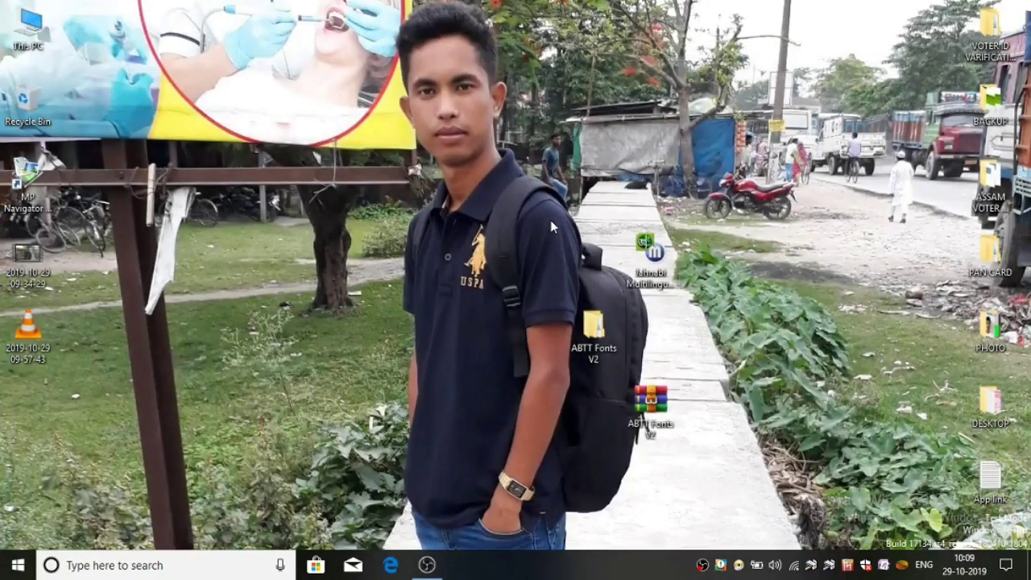
Launch Microsoft Office Word 2007 from the Start menu.
left_click(18, 565)
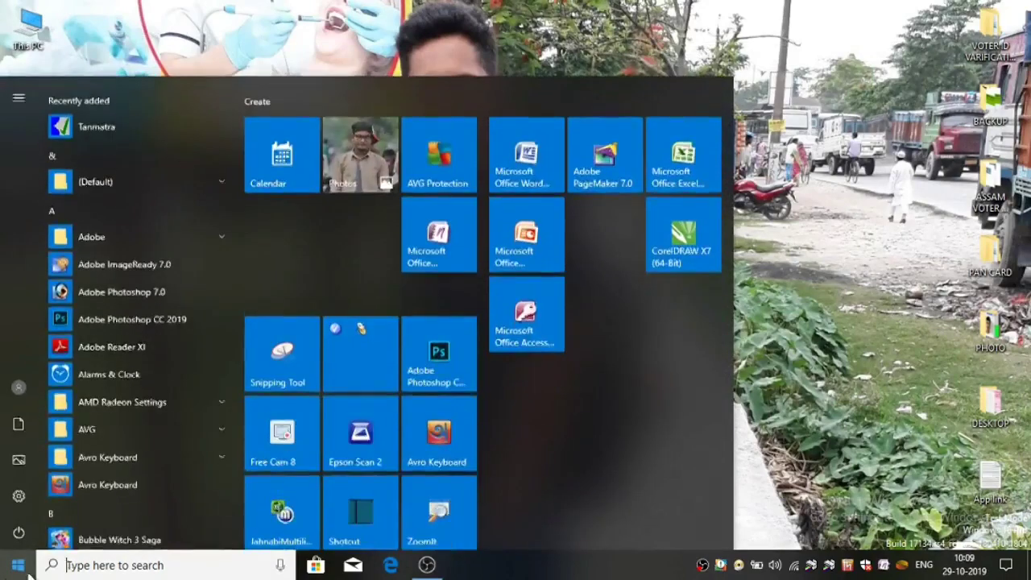
left_click(526, 173)
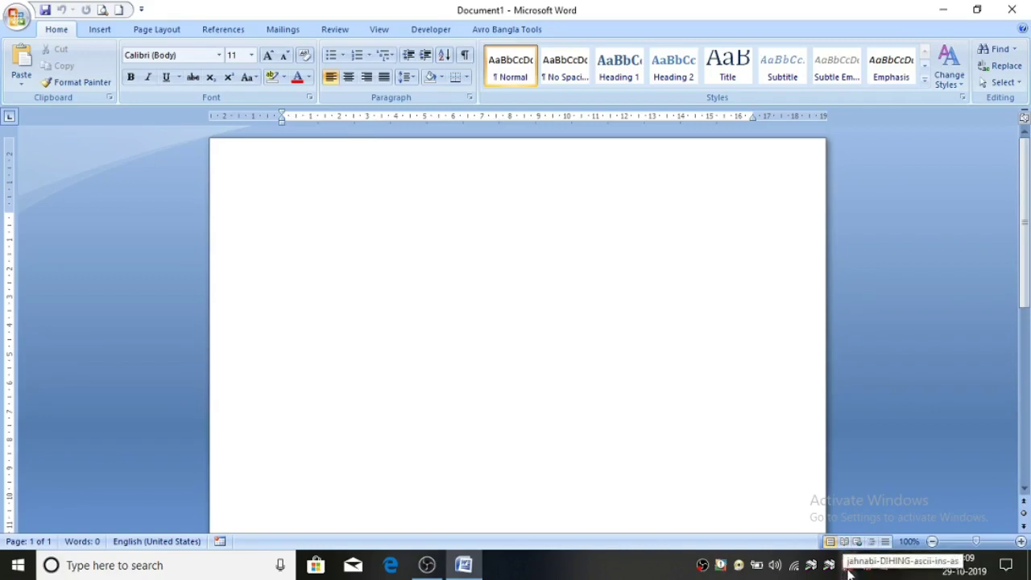
Pick ABTT Vivek from the Home tab's font name list.
left_click(218, 56)
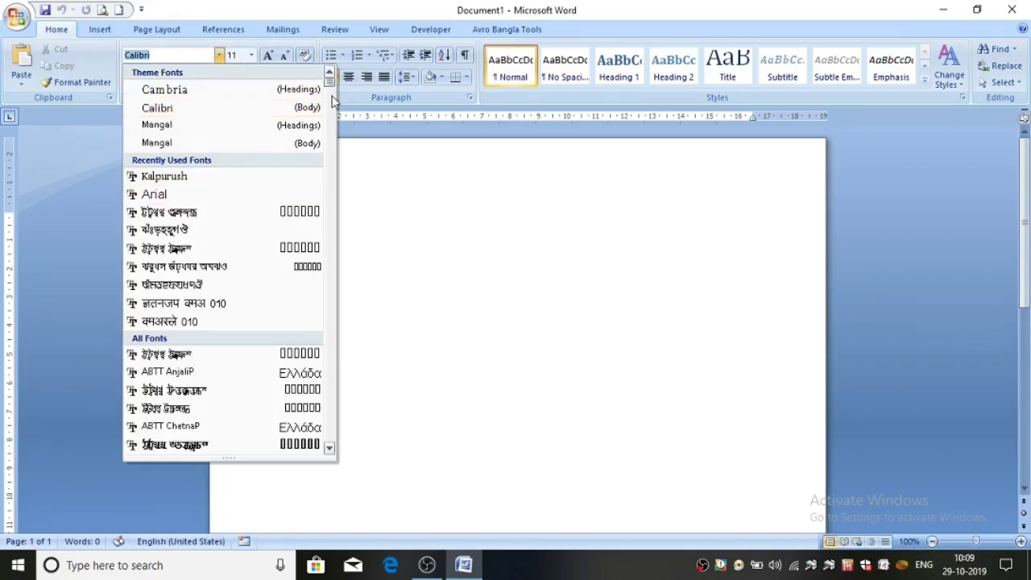
scroll(272, 225, "down", 1)
scroll(271, 226, "down", 1)
scroll(271, 226, "down", 1)
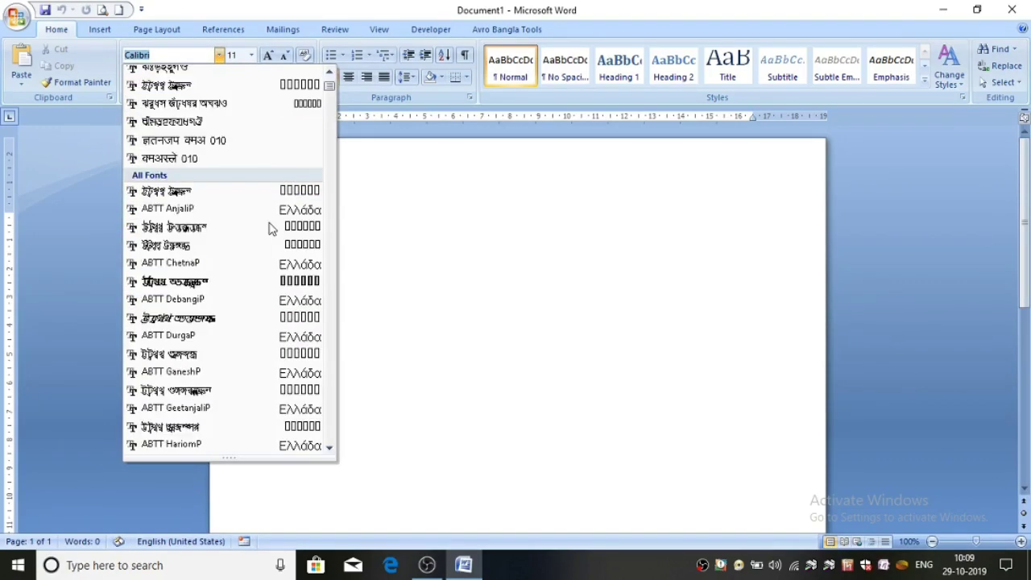
scroll(272, 226, "down", 1)
scroll(271, 228, "down", 1)
scroll(270, 242, "down", 1)
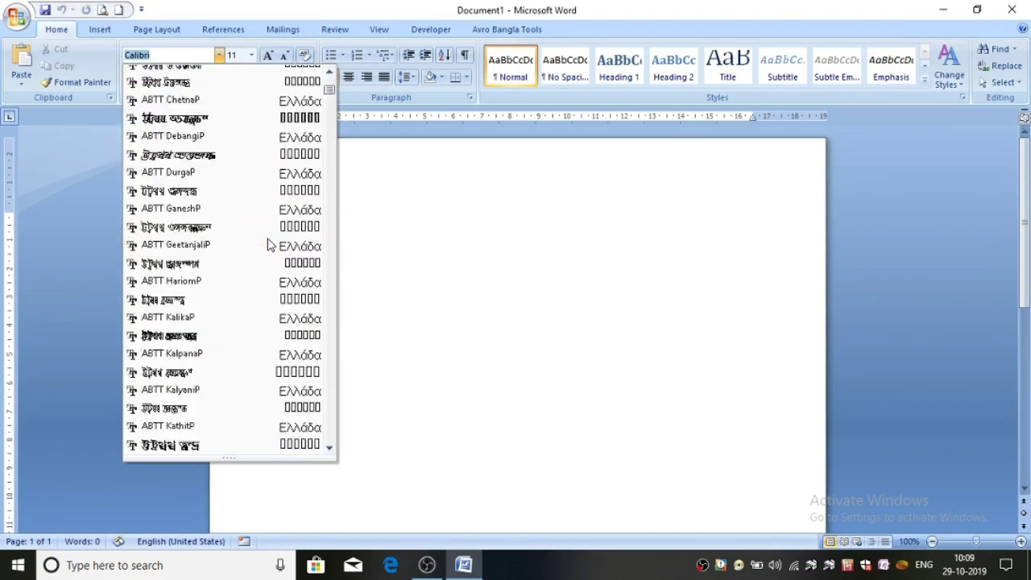
scroll(269, 245, "down", 1)
scroll(269, 256, "down", 1)
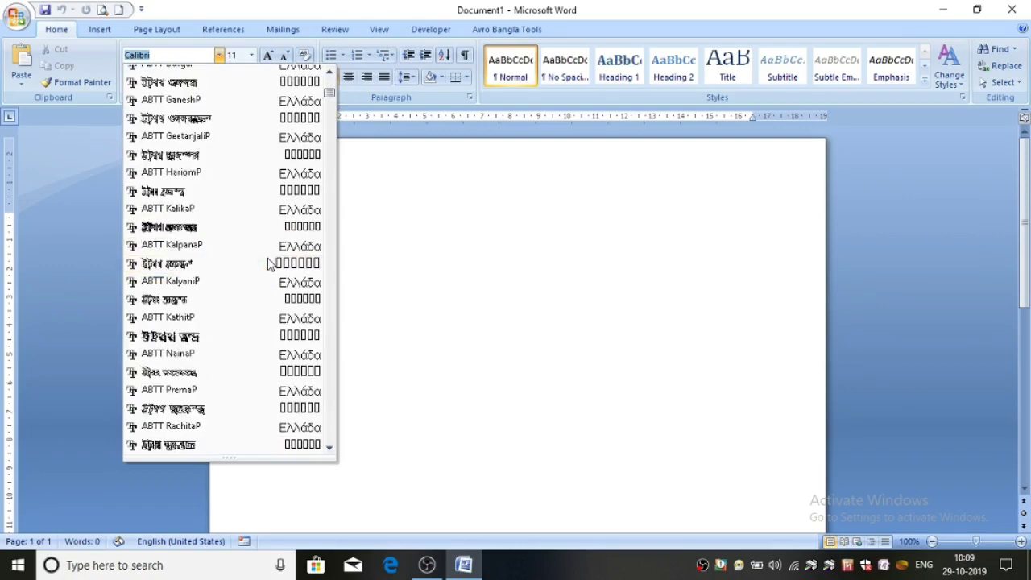
scroll(268, 270, "down", 1)
scroll(267, 271, "down", 1)
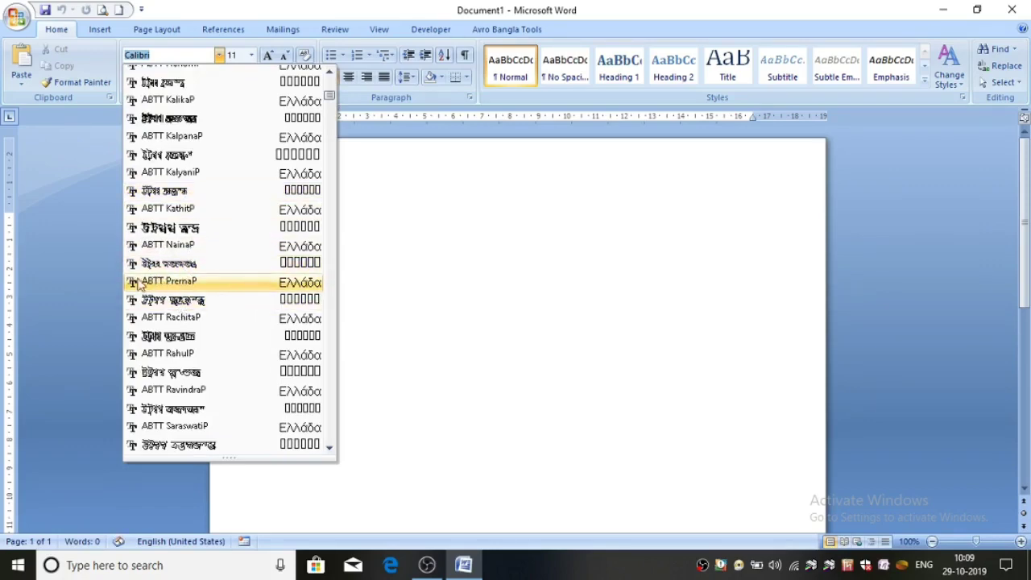
scroll(196, 290, "down", 1)
scroll(206, 299, "down", 1)
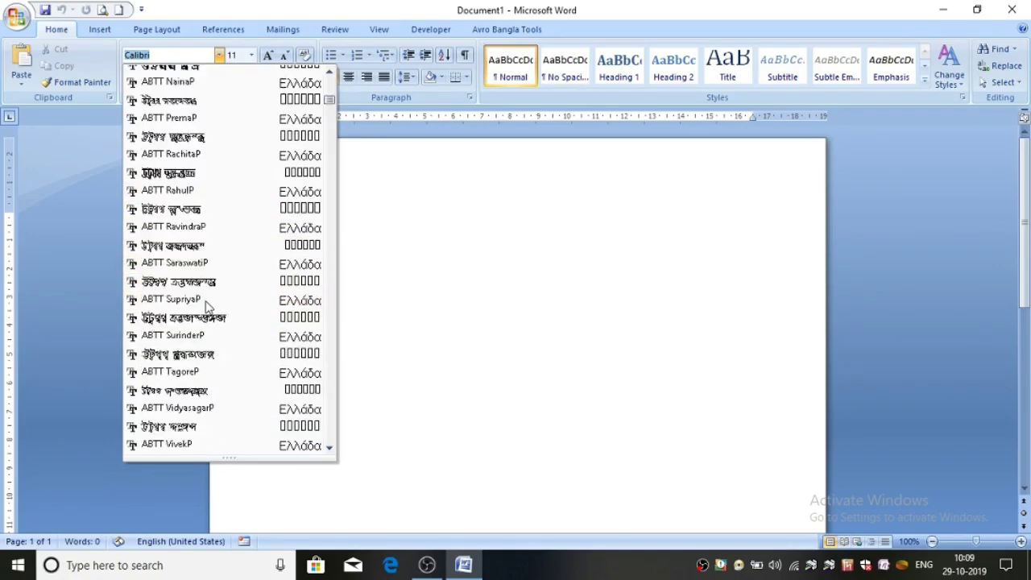
scroll(208, 306, "down", 2)
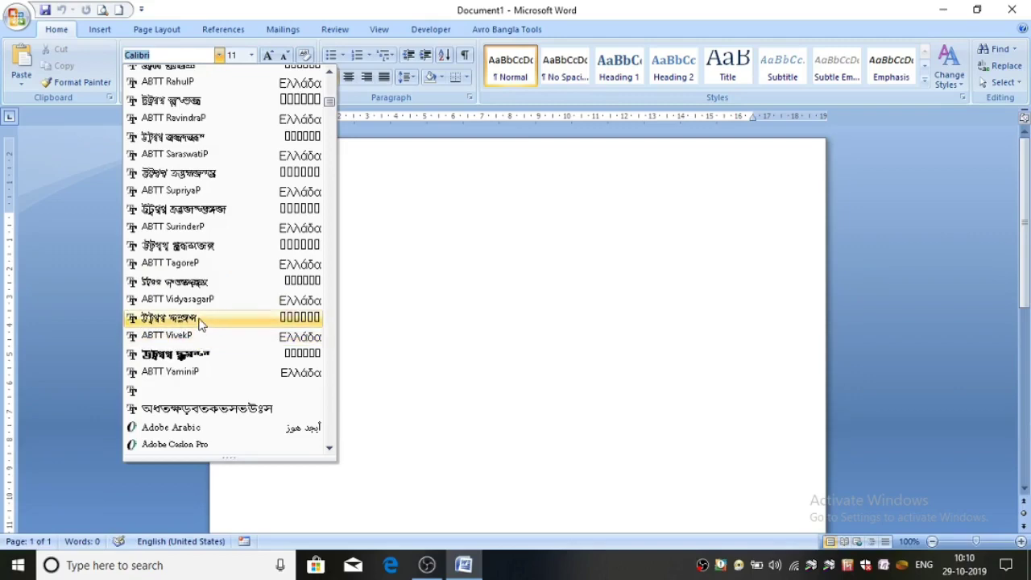
left_click(201, 320)
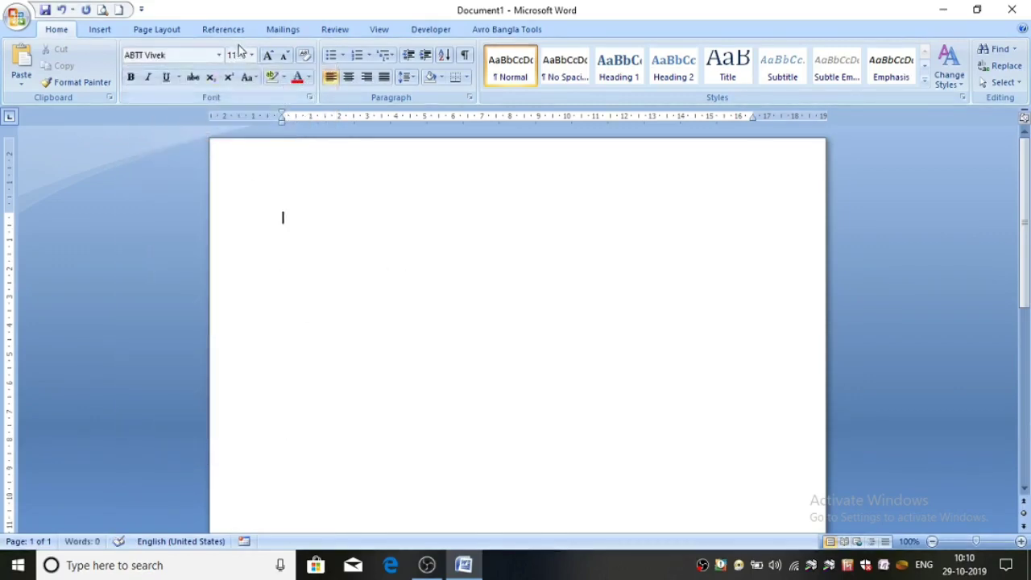
Raise the font size to 22 pt with Grow Font.
left_click(268, 55)
left_click(268, 55)
left_click(269, 55)
left_click(269, 55)
left_click(268, 55)
left_click(268, 55)
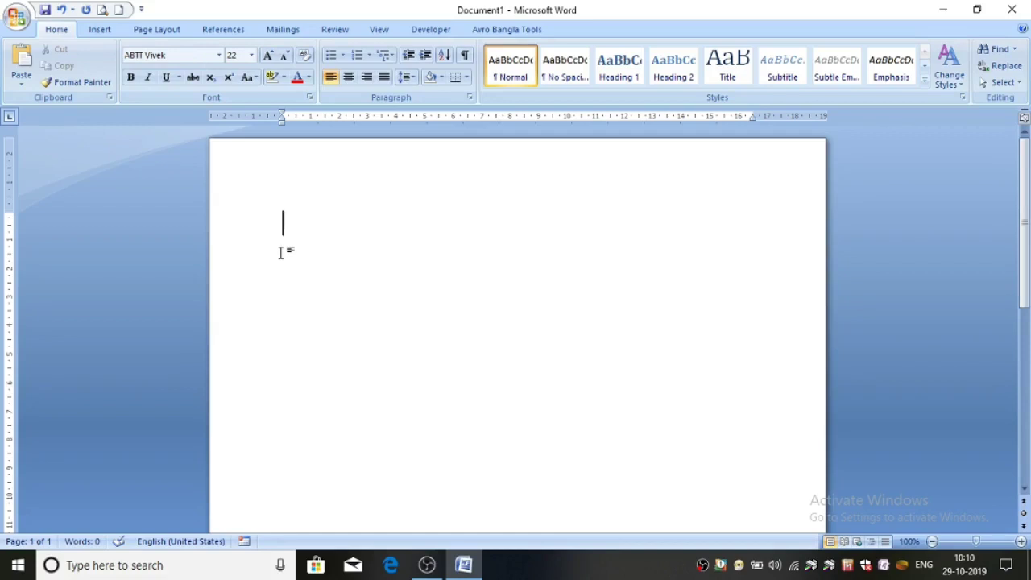
Type the place names অসম ,গুৱাহাটি, ধুবুৰী, correcting typos with Backspace.
type("অা")
key("BackSpace")
key("BackSpace")
type("ু")
key("BackSpace")
type("অস")
type("ম")
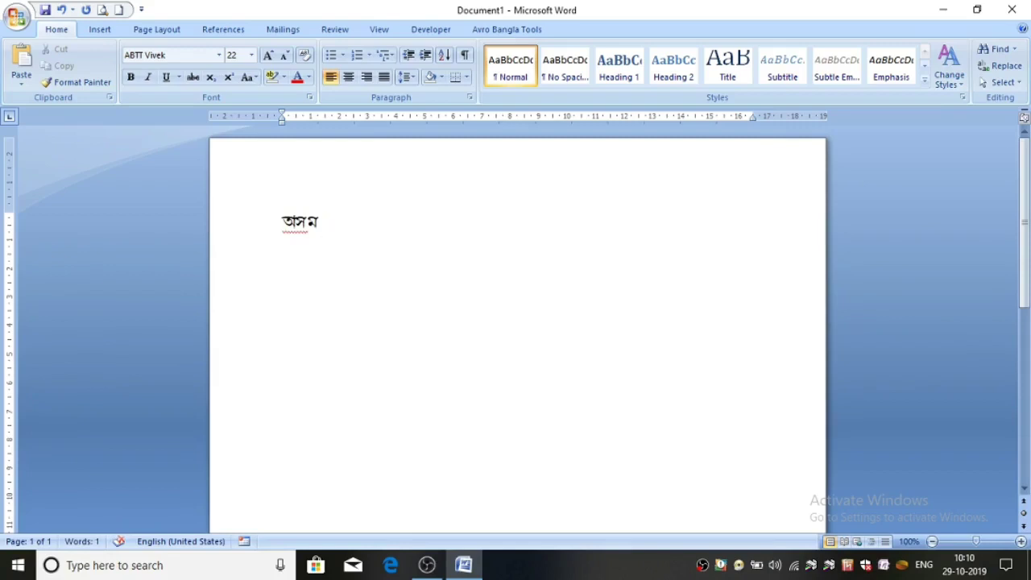
type(" ,")
type("গ")
key("BackSpace")
type("ঙ")
type("র")
type("া")
type("হ")
type("া")
type("টি")
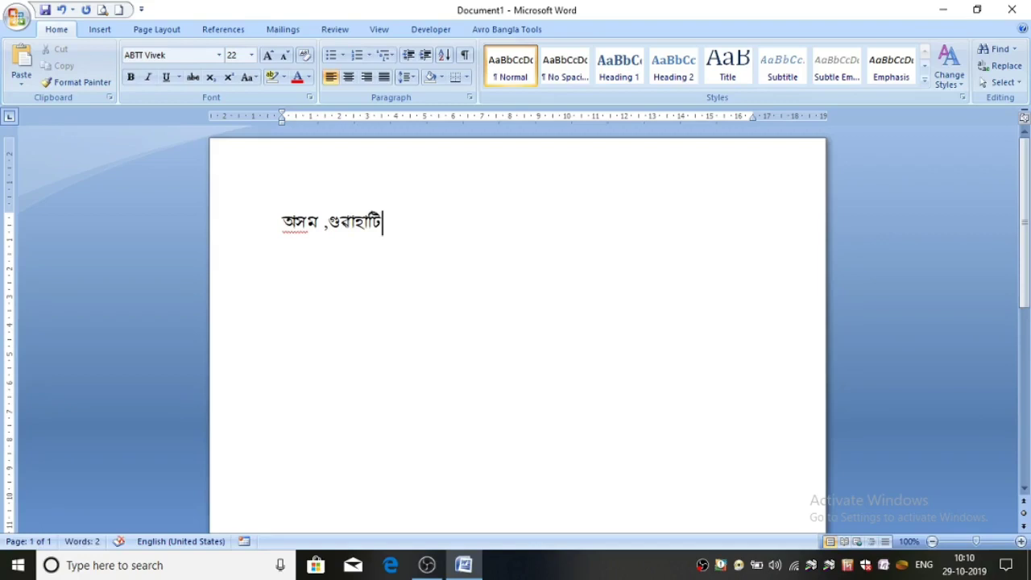
type(",")
type(" ধ")
type("ুবু")
type("ৰী")
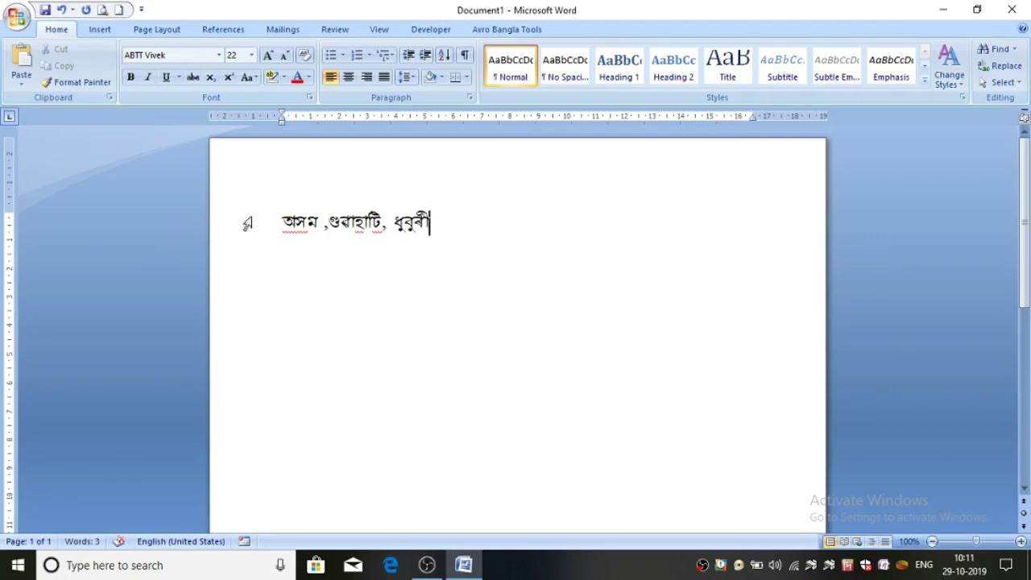
Resize the selected line of Assamese place names to 48 pt, then deselect it.
left_click_drag(279, 216, 467, 220)
left_click(269, 57)
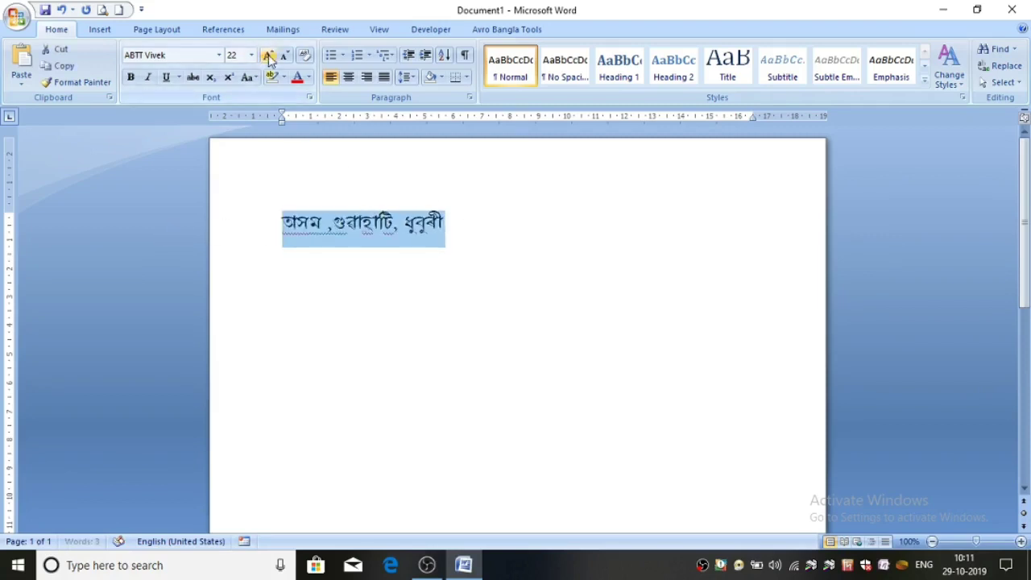
left_click(268, 57)
left_click(268, 57)
left_click(268, 56)
left_click(268, 56)
left_click(268, 57)
left_click(268, 56)
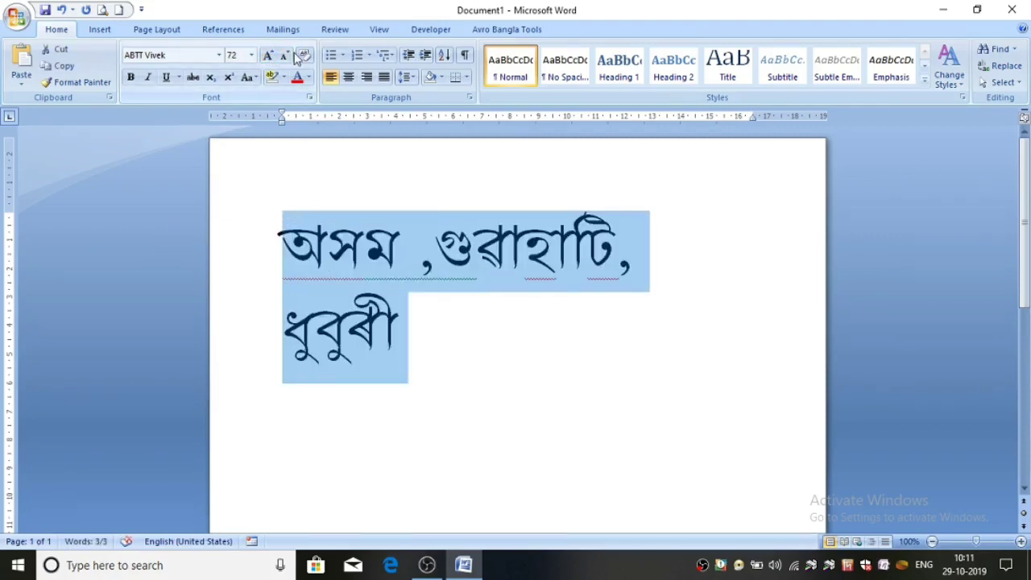
left_click(286, 57)
left_click(560, 264)
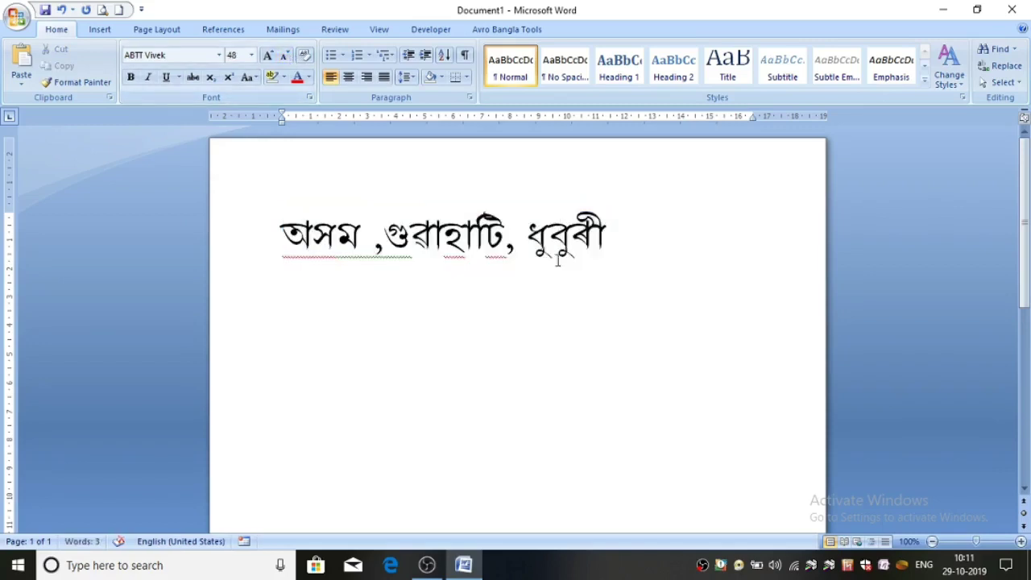